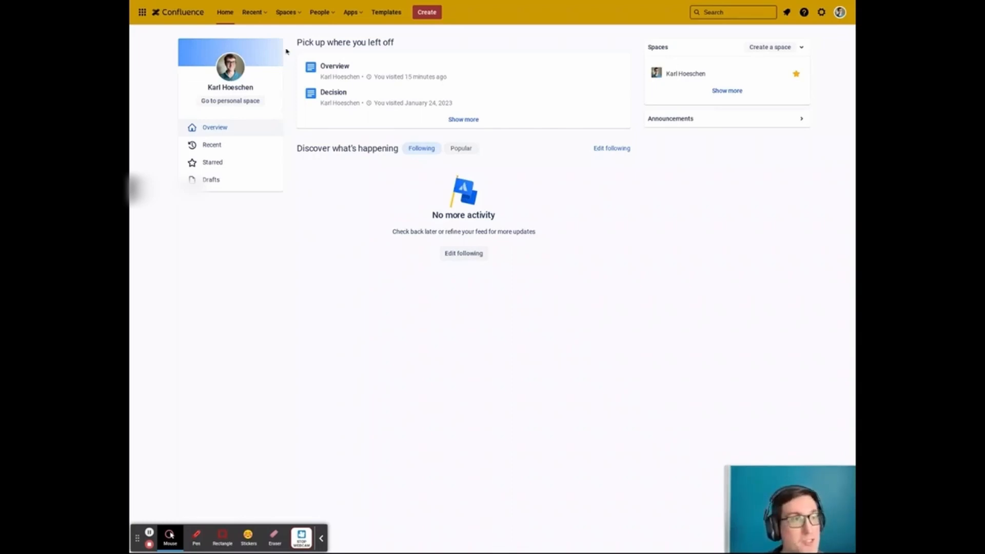
Step: Start creating a new space, compare the available space templates, and continue with the Blank space template
{"action": "left_click", "coordinate": [288, 14]}
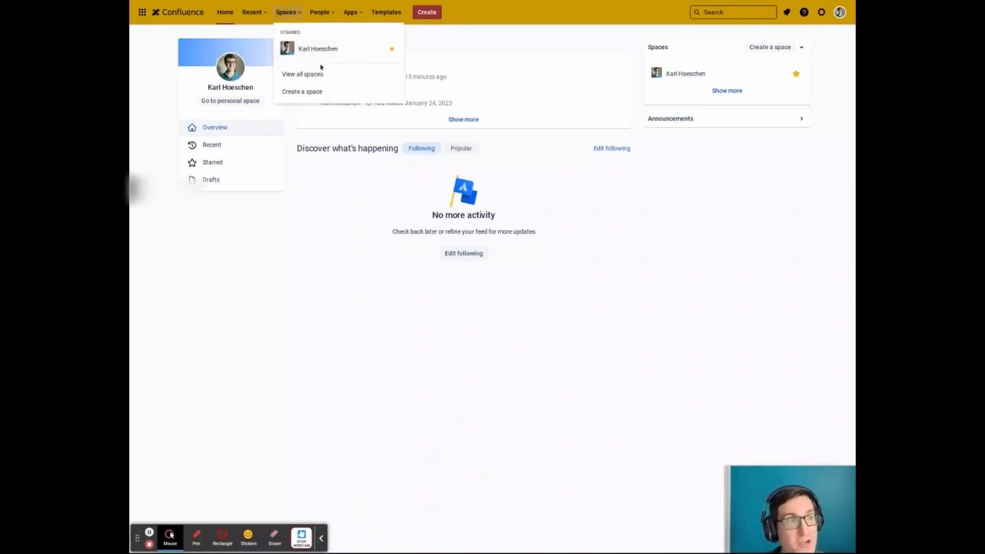
{"action": "left_click", "coordinate": [329, 92]}
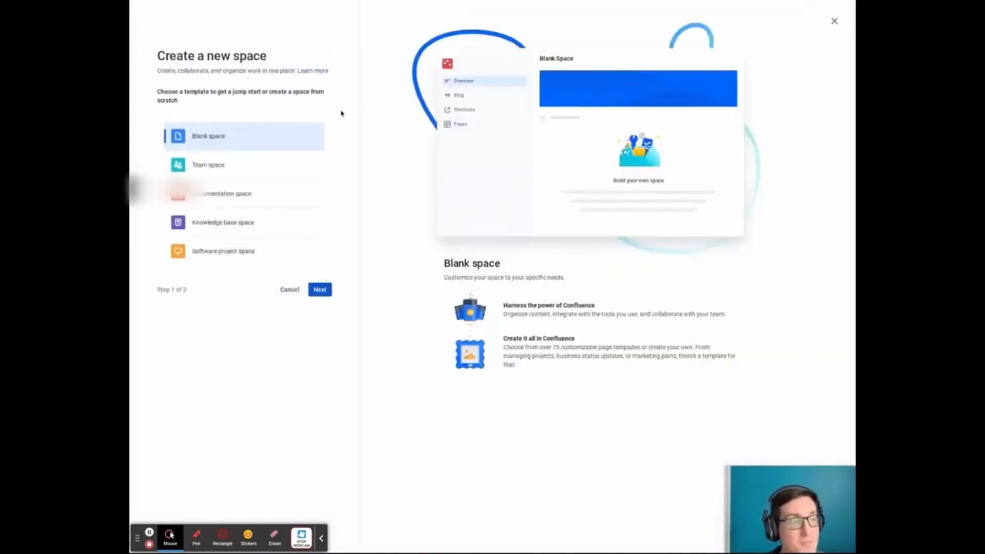
{"action": "left_click", "coordinate": [249, 161]}
{"action": "left_click", "coordinate": [247, 193]}
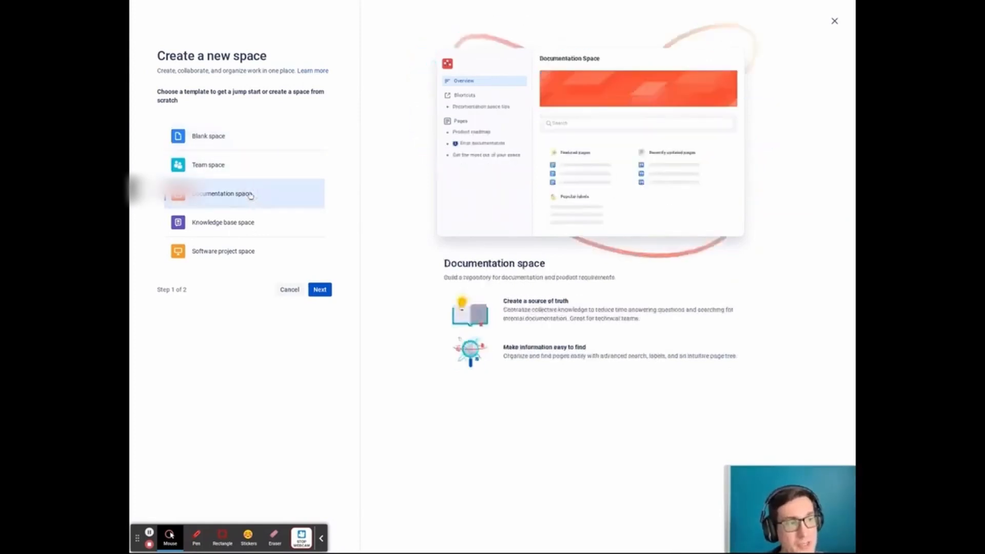
{"action": "left_click", "coordinate": [245, 221]}
{"action": "left_click", "coordinate": [243, 249]}
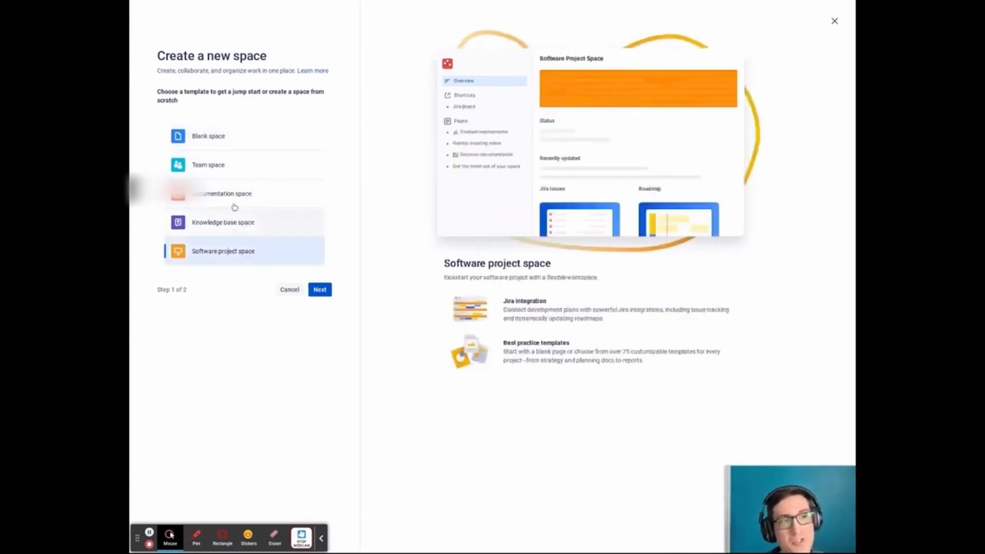
{"action": "left_click", "coordinate": [227, 136]}
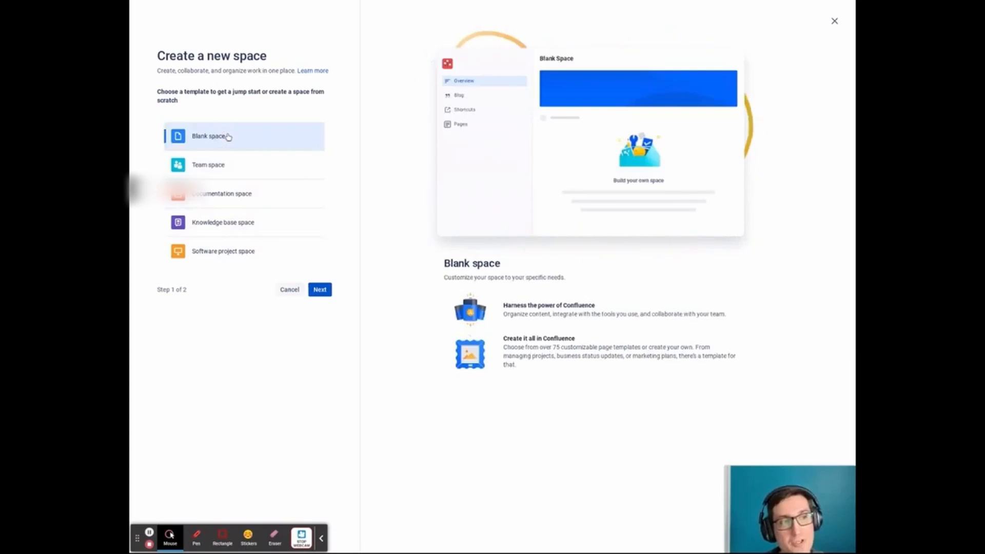
{"action": "left_click", "coordinate": [319, 290]}
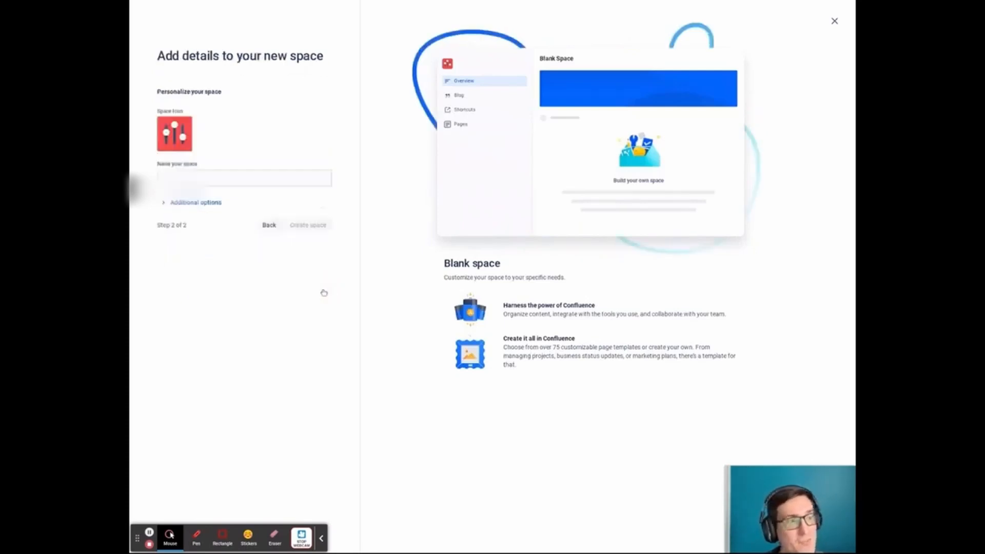
Step: Name the new space "Confluence Training", review its additional options including the space key, and create it
{"action": "left_click", "coordinate": [210, 173]}
{"action": "type", "text": "Confluence"}
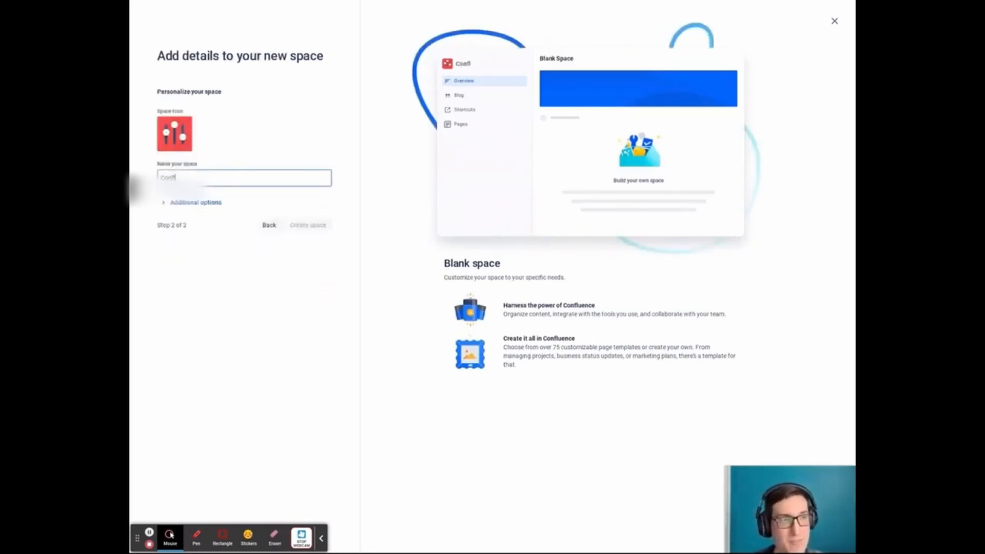
{"action": "type", "text": " Training"}
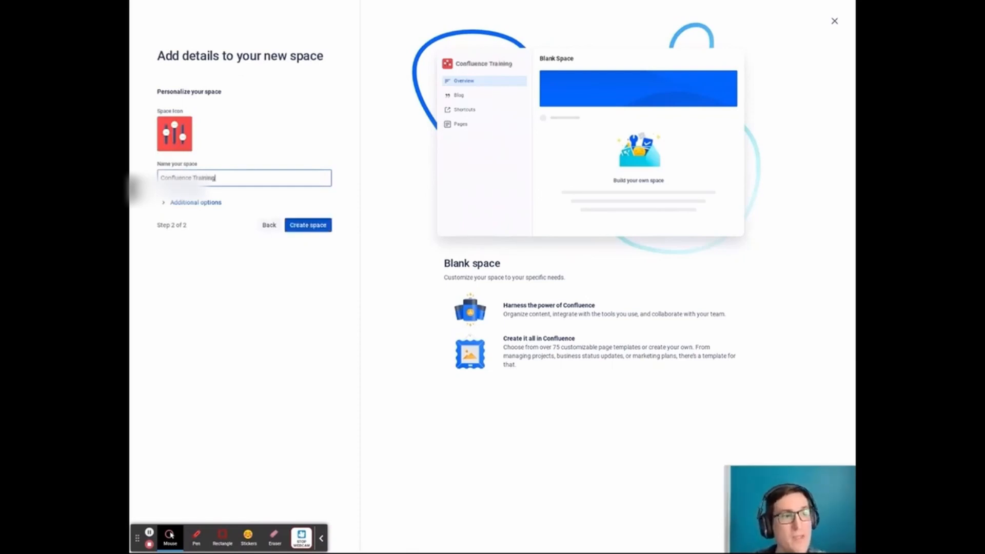
{"action": "left_click", "coordinate": [202, 202]}
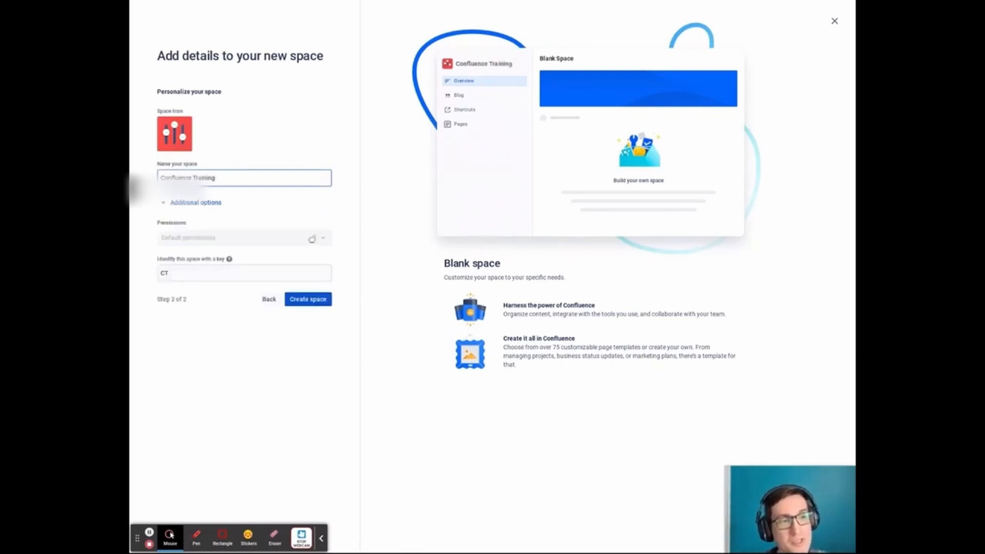
{"action": "left_click", "coordinate": [249, 276]}
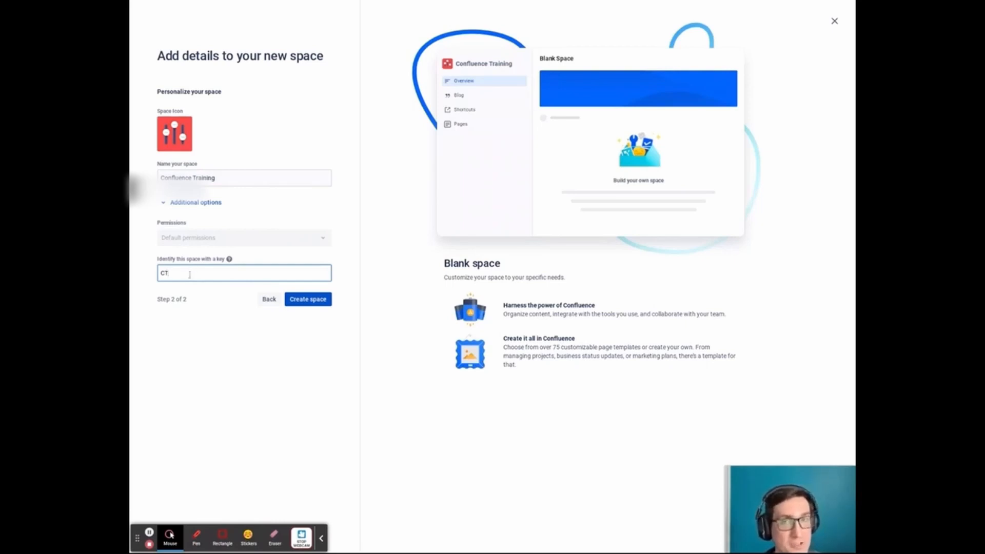
{"action": "left_click", "coordinate": [305, 300]}
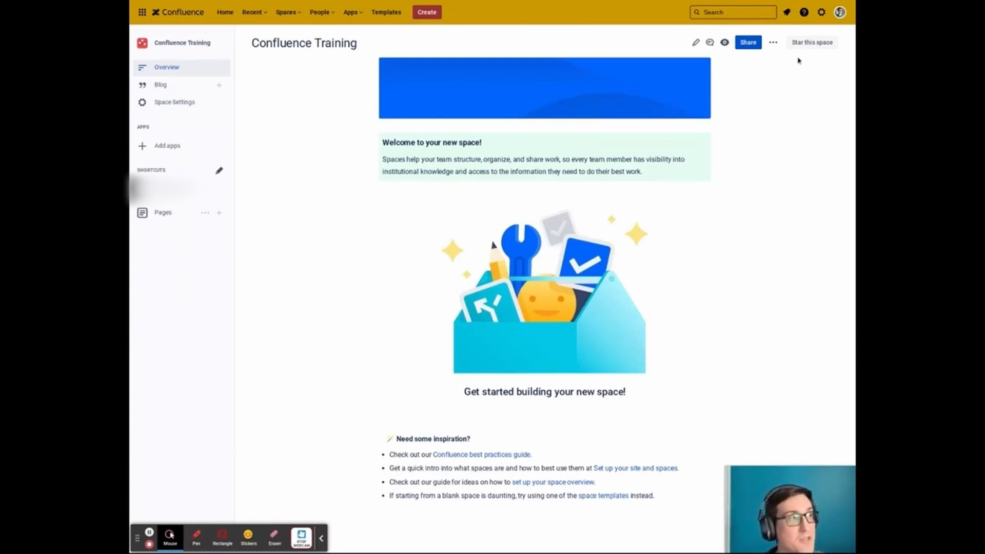
Step: Try starring and unstarring the Confluence Training space from its overview, then star it from the list of spaces
{"action": "left_click", "coordinate": [832, 45]}
{"action": "left_click", "coordinate": [831, 45]}
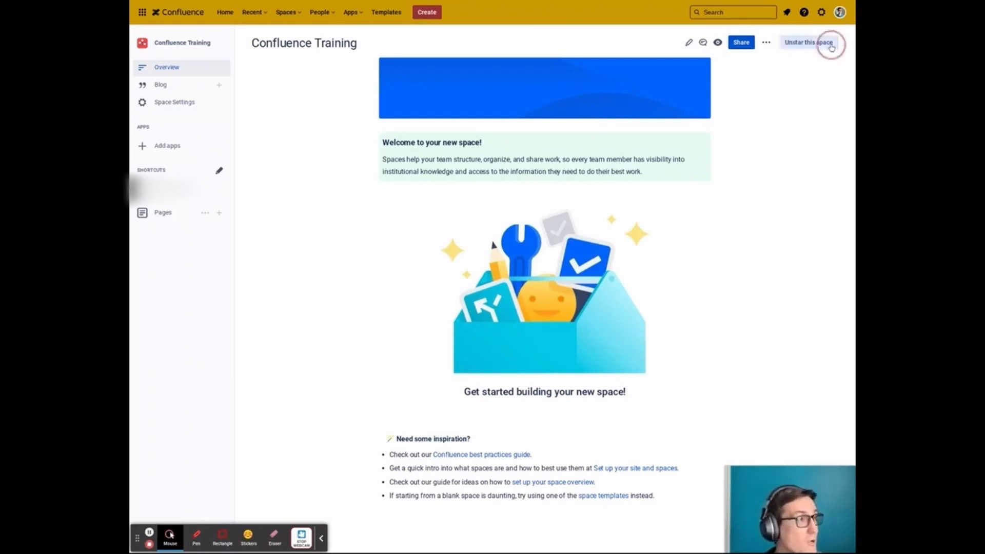
{"action": "left_click", "coordinate": [289, 14]}
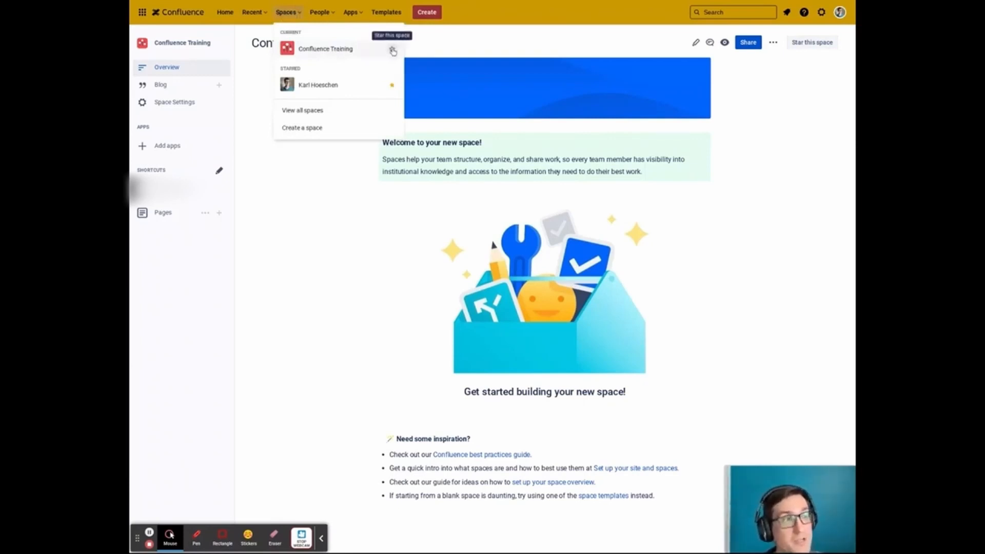
{"action": "left_click", "coordinate": [393, 51]}
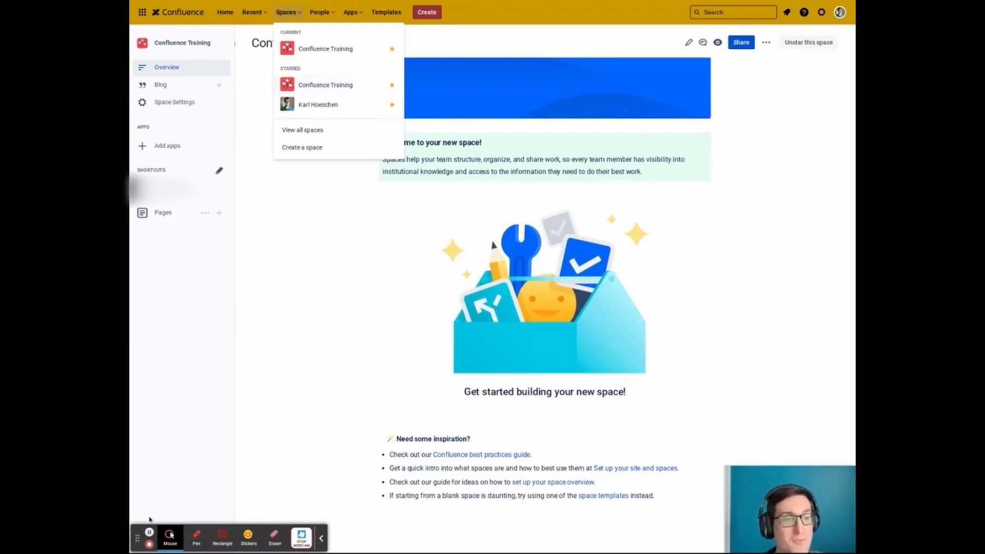
{"action": "left_click", "coordinate": [150, 533]}
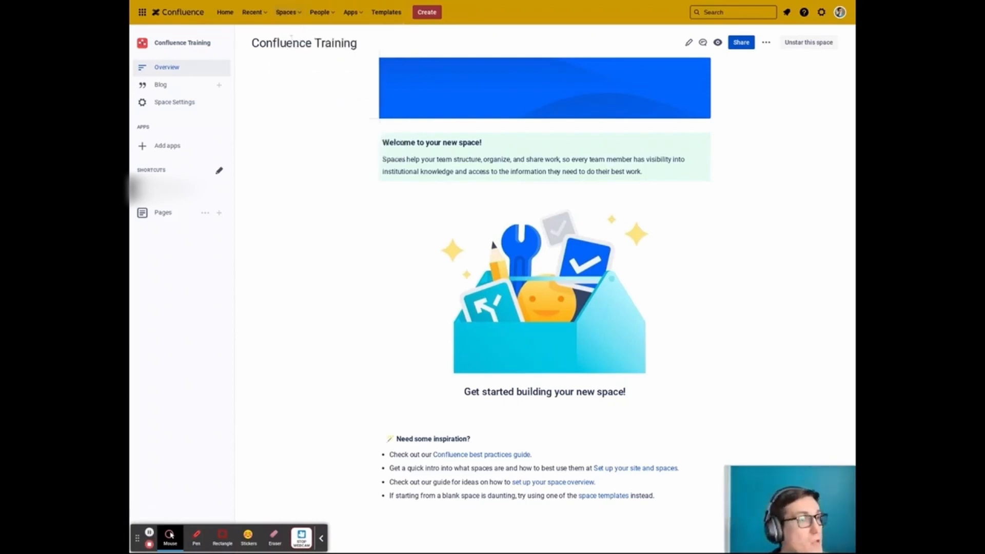
Step: Open the Confluence Training space from the starred spaces
{"action": "left_click", "coordinate": [302, 18]}
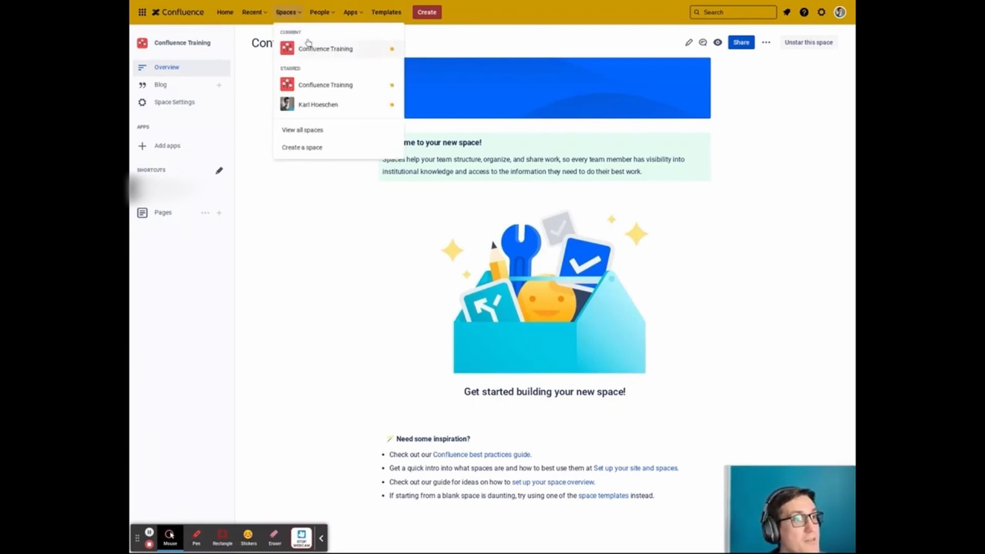
{"action": "left_click", "coordinate": [313, 87]}
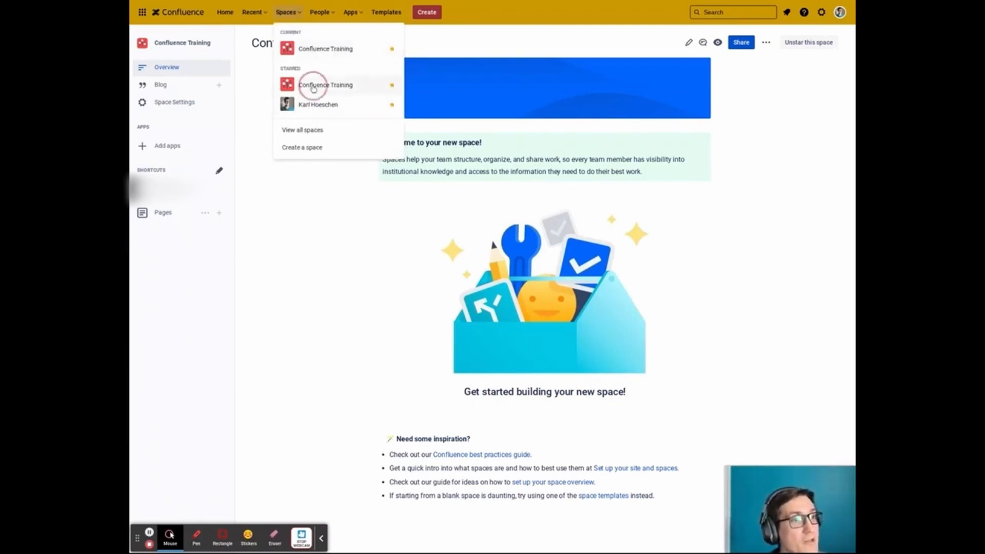
{"action": "left_click", "coordinate": [289, 230]}
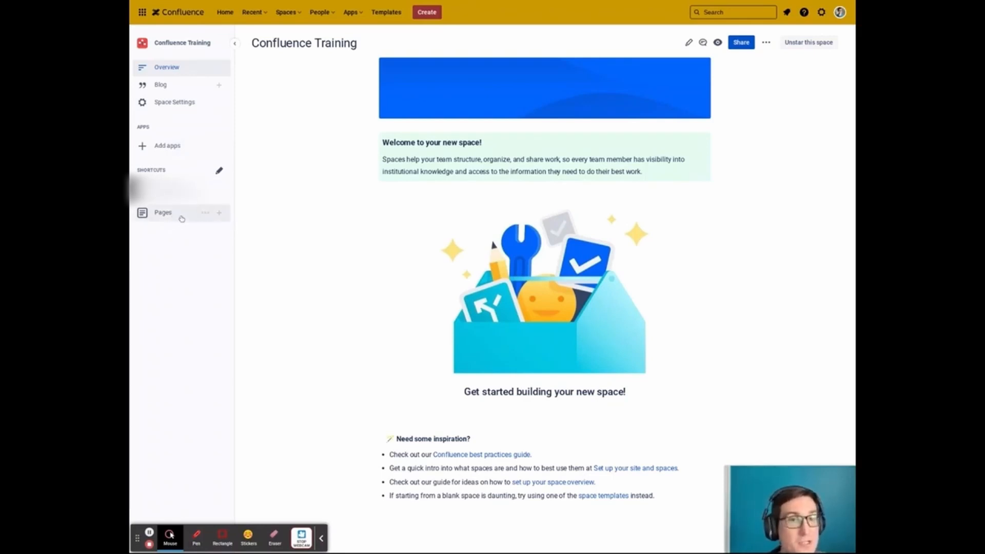
Step: Add a new page to the Confluence Training space and title it "Confluence Learning"
{"action": "left_click", "coordinate": [220, 214]}
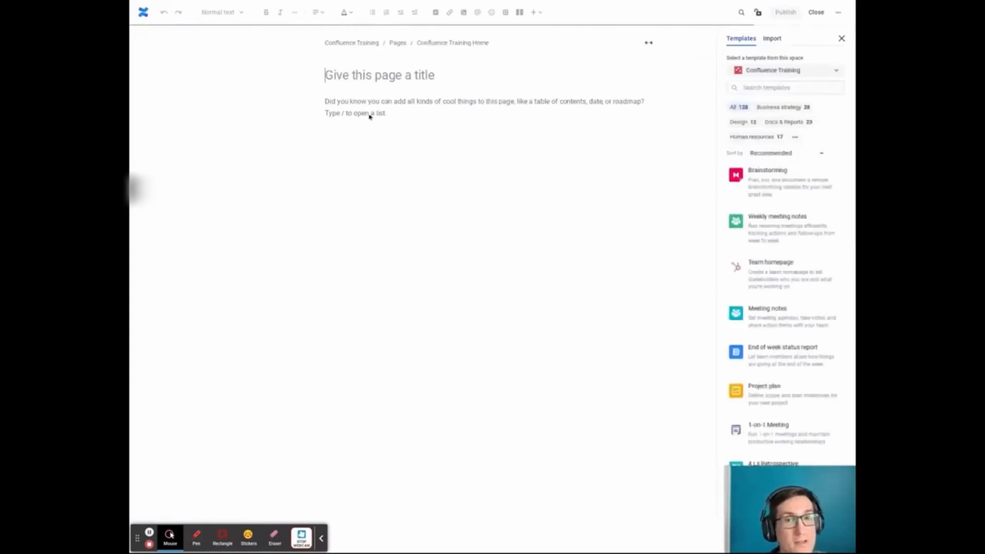
{"action": "mouse_move", "coordinate": [357, 87]}
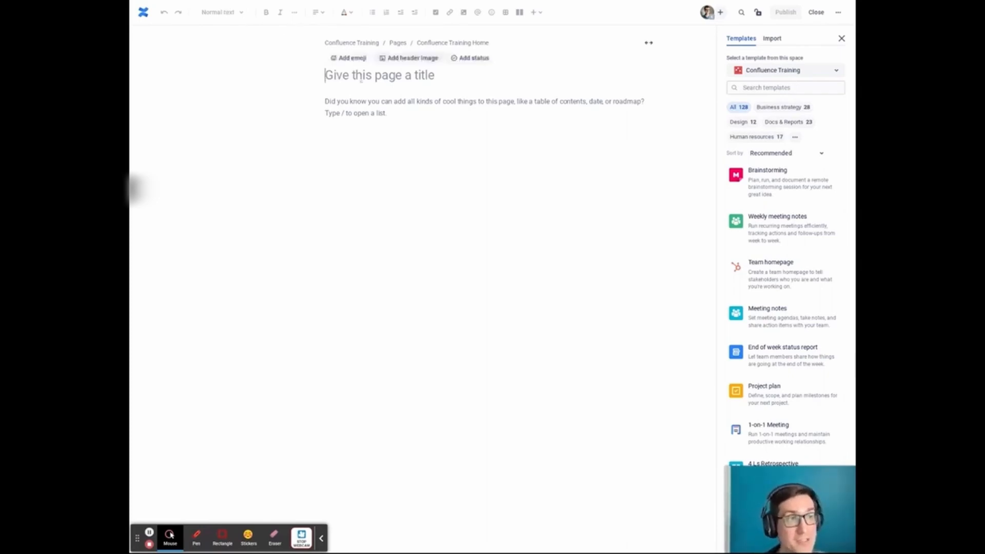
{"action": "type", "text": "Confl"}
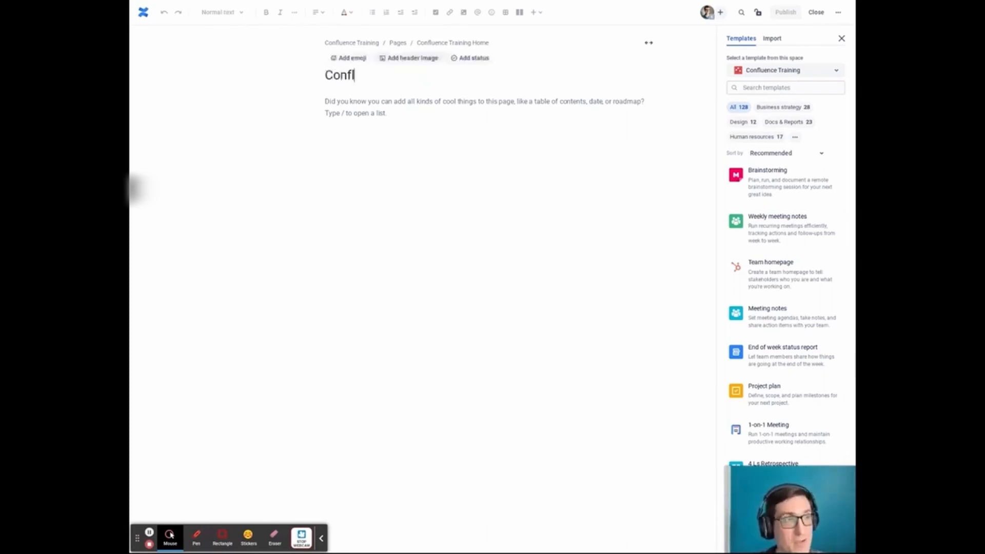
{"action": "type", "text": "uence Learning"}
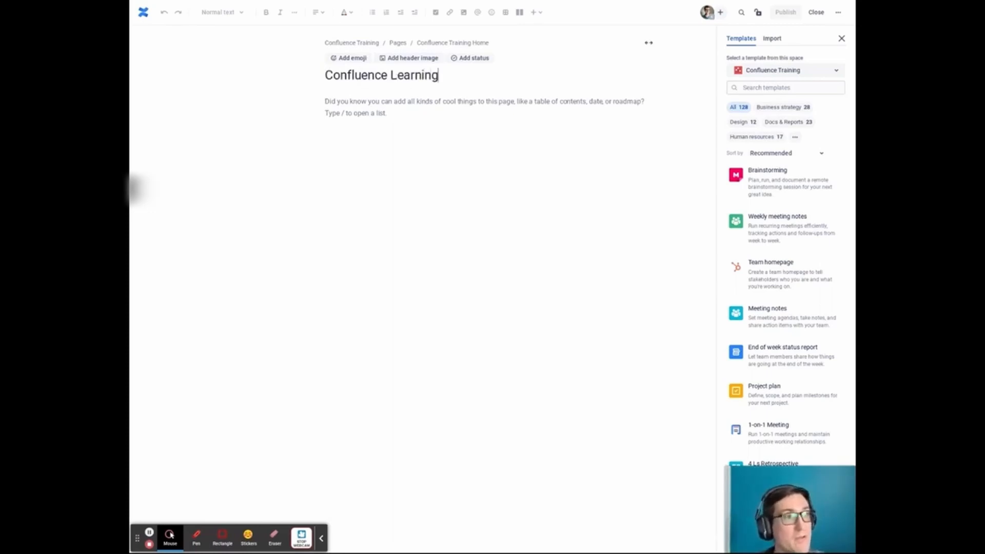
{"action": "key", "text": "Return"}
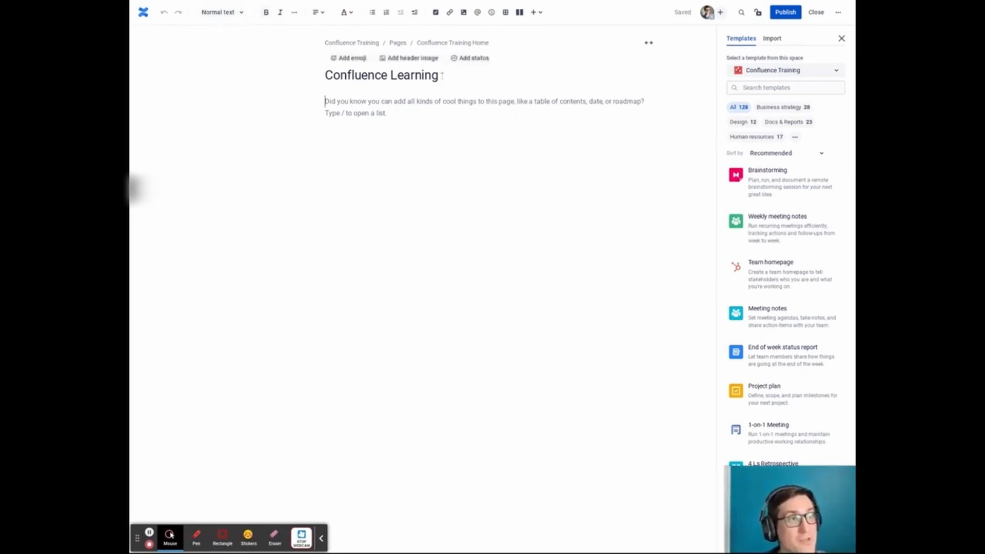
{"action": "left_click_drag", "start_coordinate": [441, 76], "coordinate": [314, 77]}
{"action": "left_click", "coordinate": [398, 146]}
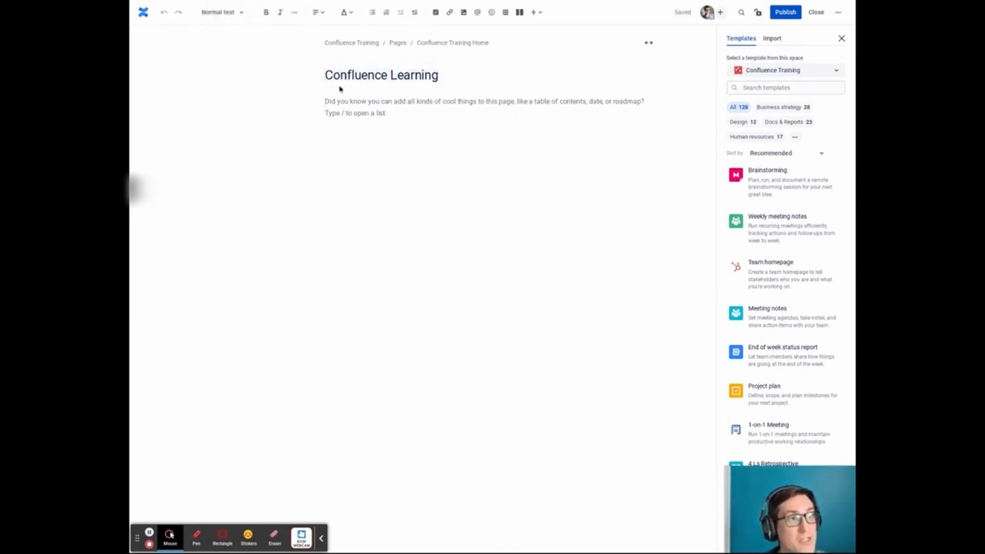
Step: Examine the text style, additional formatting, alignment and text colour options available for the page body
{"action": "left_click", "coordinate": [222, 11]}
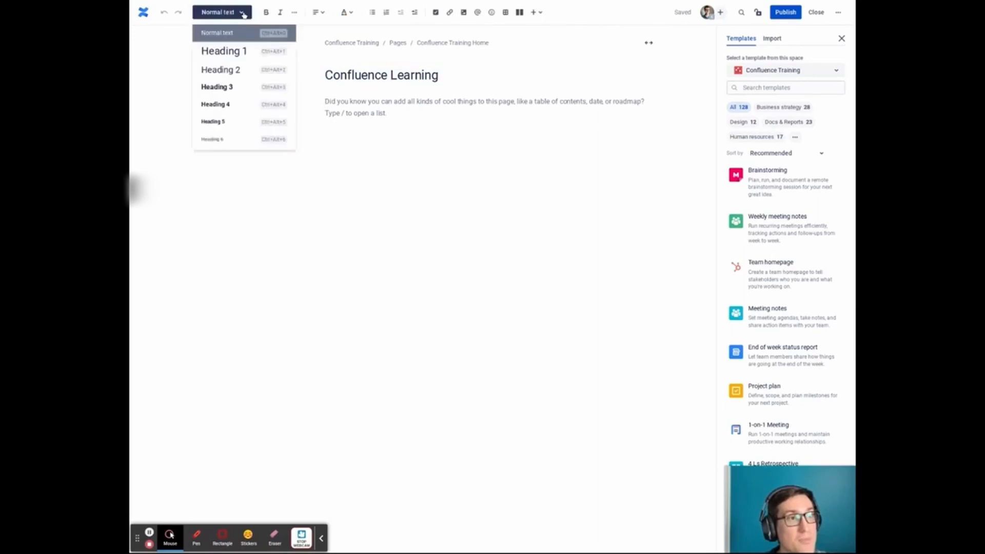
{"action": "left_click", "coordinate": [222, 31]}
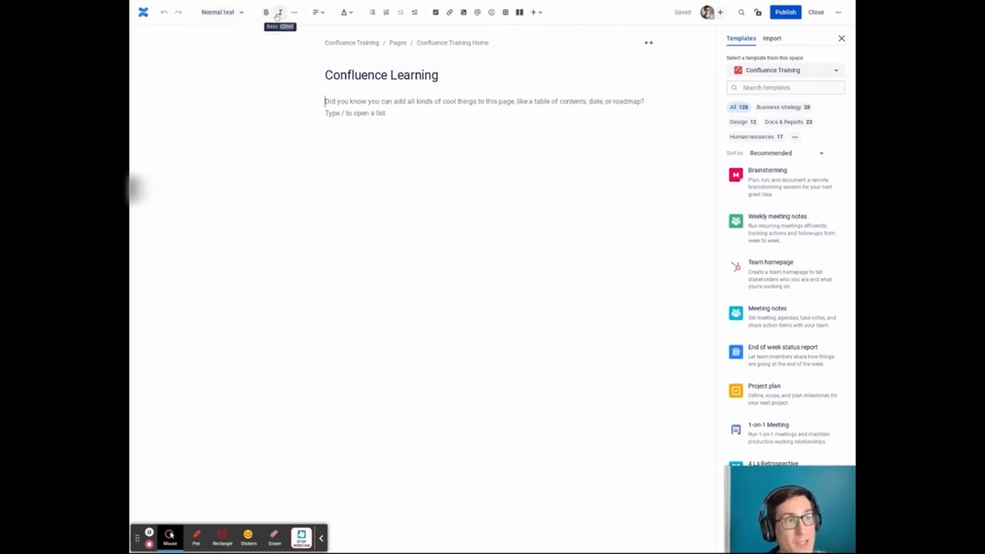
{"action": "left_click", "coordinate": [295, 12]}
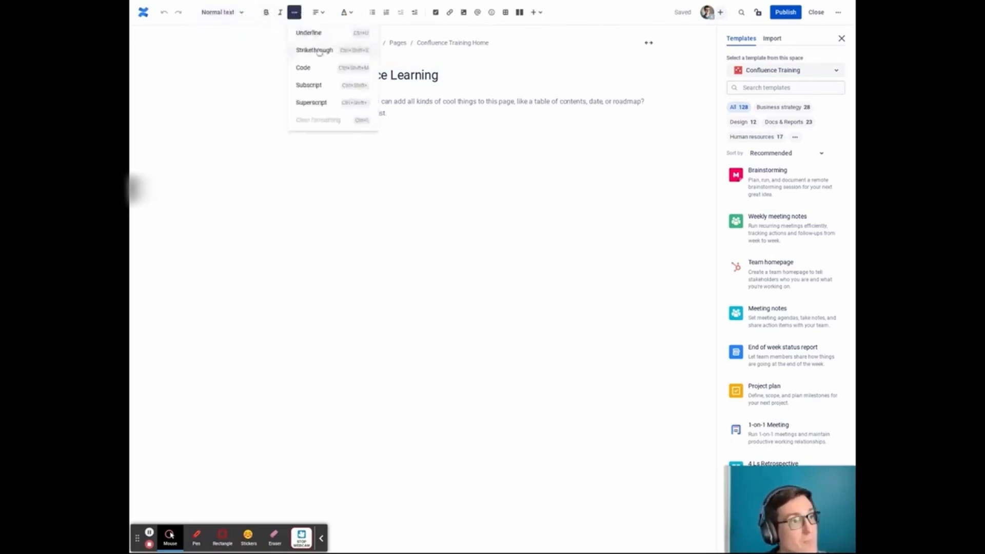
{"action": "left_click", "coordinate": [354, 171]}
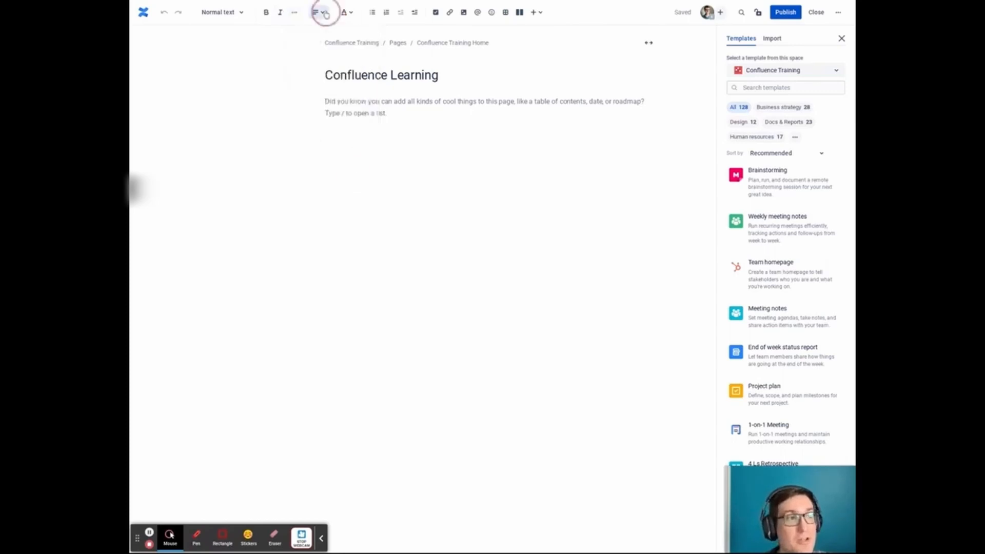
{"action": "left_click", "coordinate": [320, 12]}
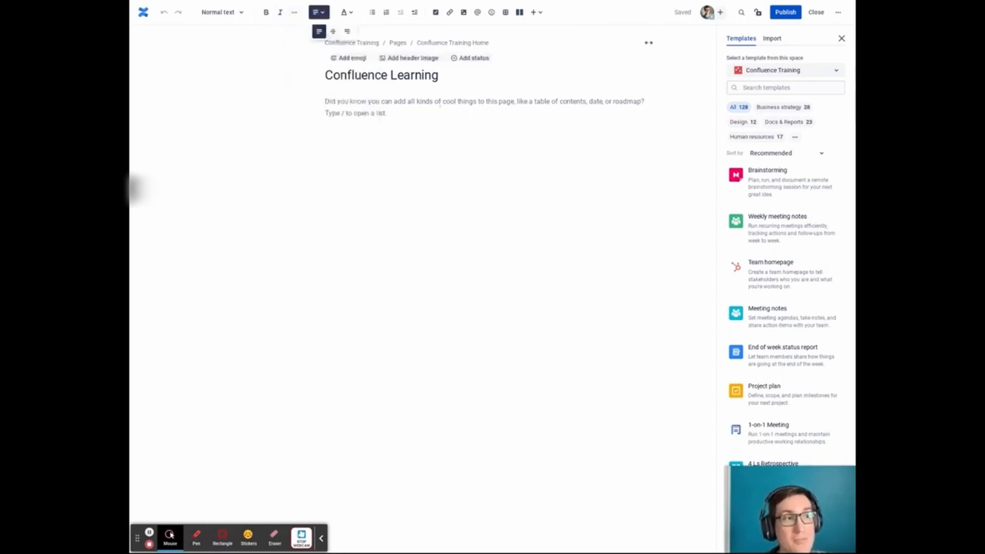
{"action": "left_click", "coordinate": [350, 12]}
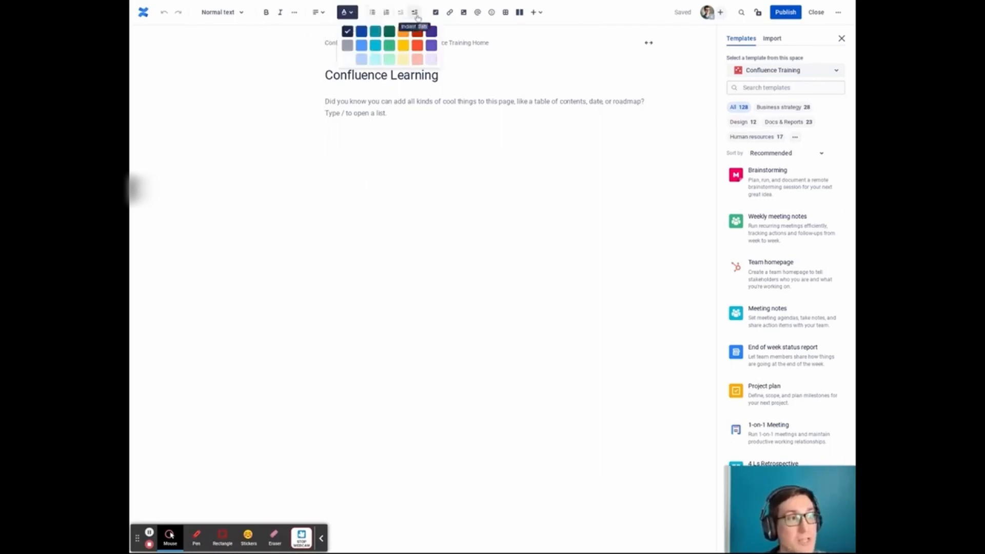
{"action": "left_click", "coordinate": [521, 150]}
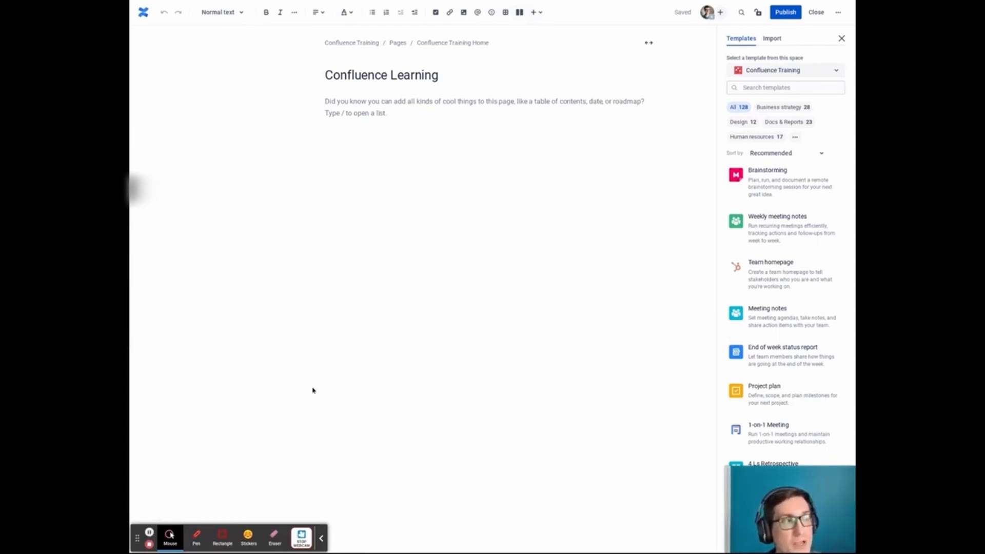
Step: Publish the Confluence Learning page and open its comment editor
{"action": "left_click", "coordinate": [786, 18]}
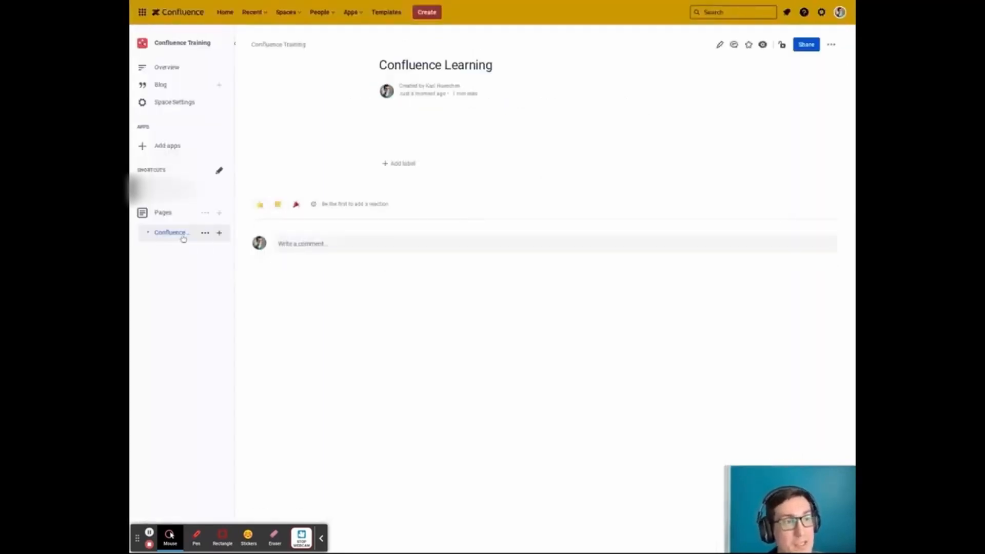
{"action": "mouse_move", "coordinate": [176, 235]}
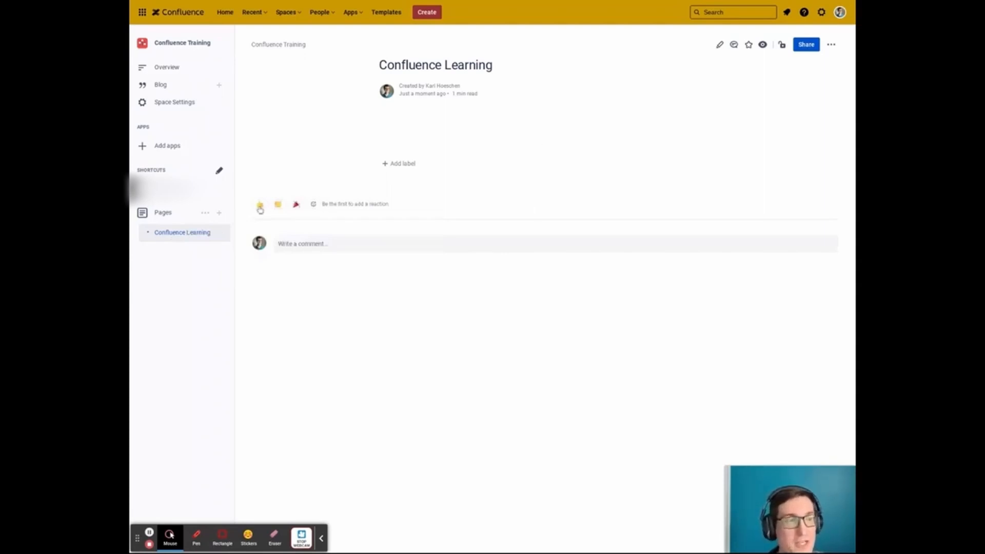
{"action": "left_click", "coordinate": [312, 243]}
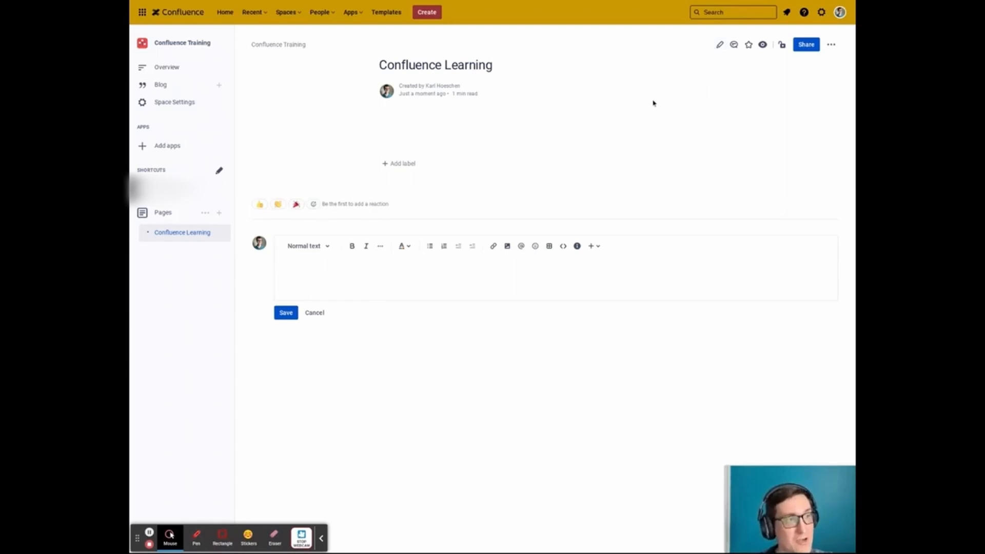
Step: Star the Confluence Learning page and open its watch settings
{"action": "left_click", "coordinate": [747, 45]}
{"action": "left_click", "coordinate": [763, 45]}
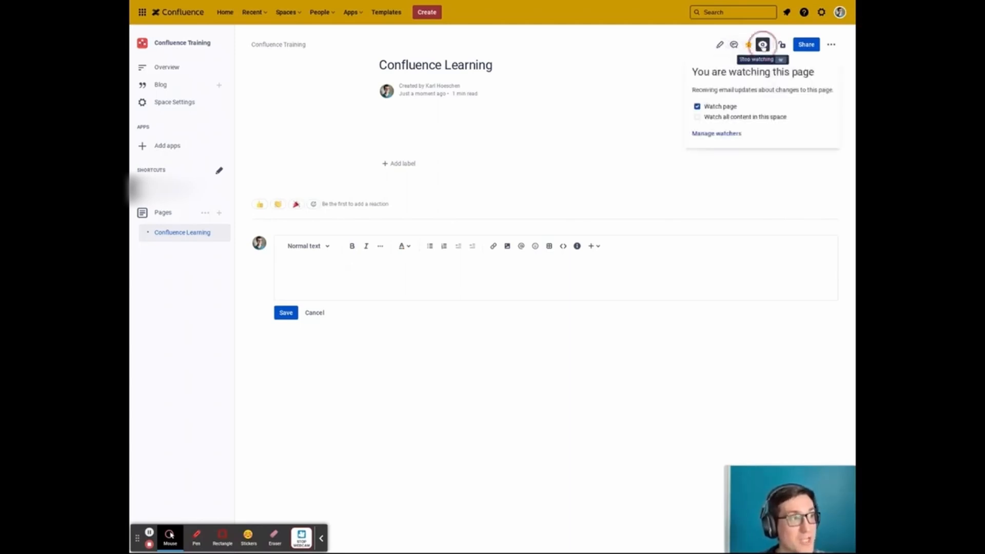
Step: Close the watch settings and examine the additional actions available for the Confluence Learning page
{"action": "left_click", "coordinate": [762, 45]}
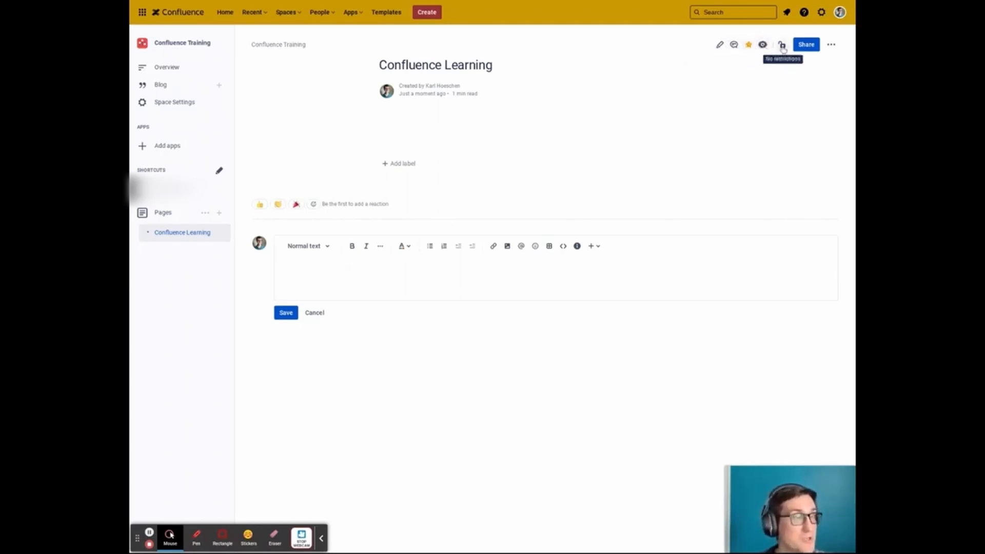
{"action": "left_click", "coordinate": [831, 45]}
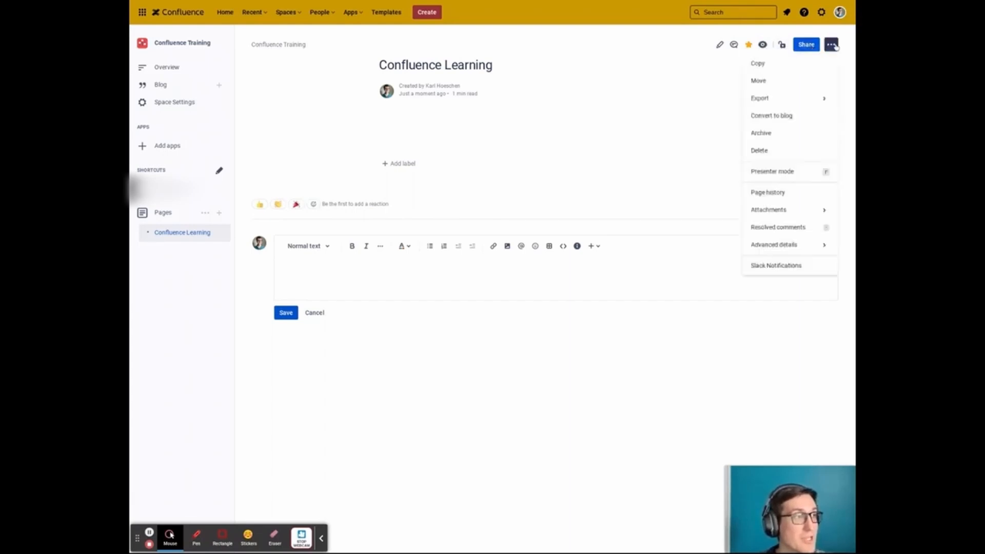
{"action": "left_click", "coordinate": [664, 114]}
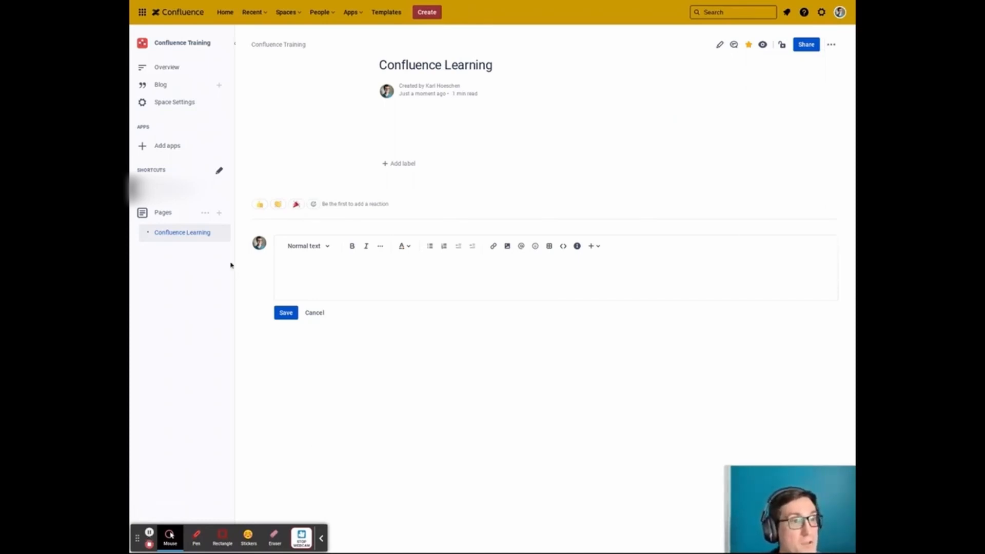
Step: Create and publish a child page titled "Test Child Page" under Confluence Learning, and check its nesting in the page tree
{"action": "mouse_move", "coordinate": [219, 235]}
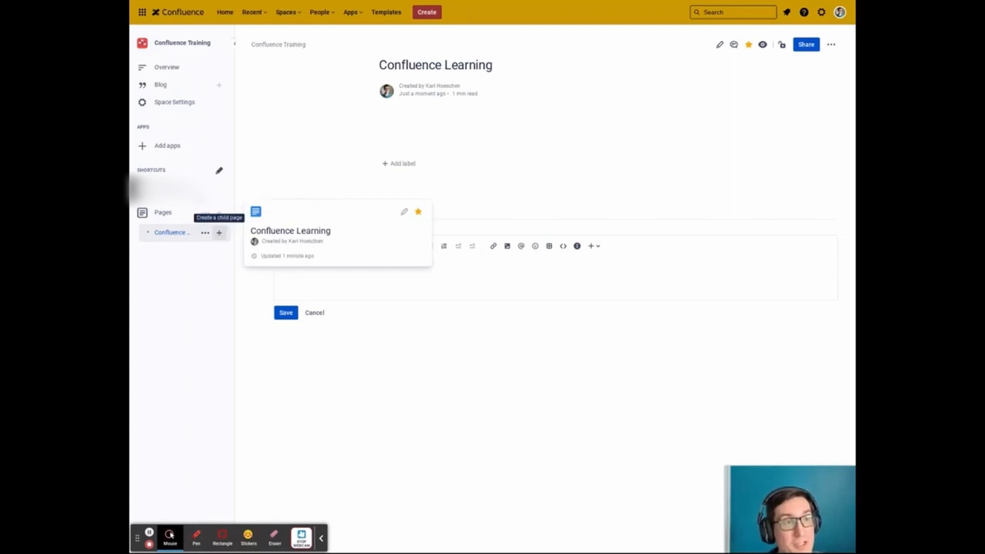
{"action": "left_click", "coordinate": [218, 234]}
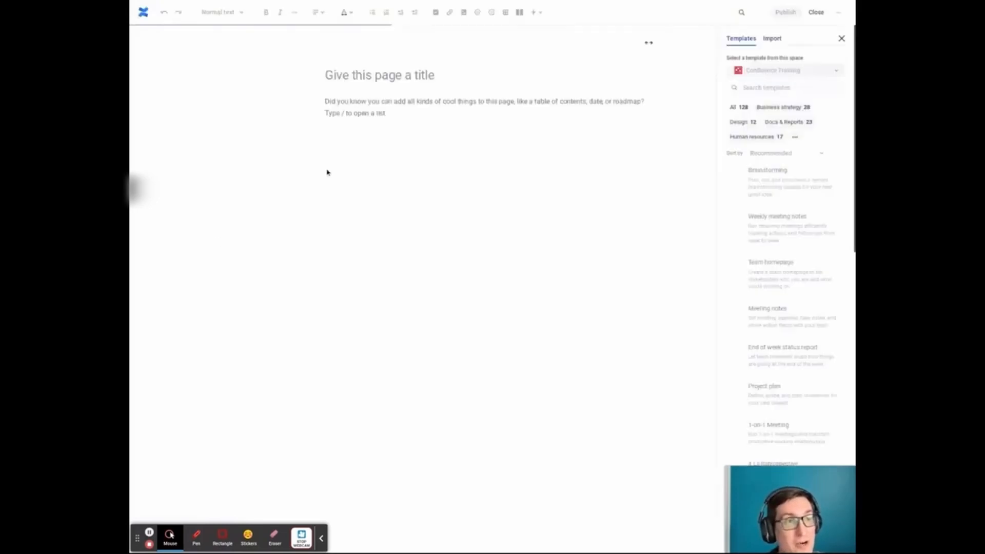
{"action": "left_click", "coordinate": [388, 76]}
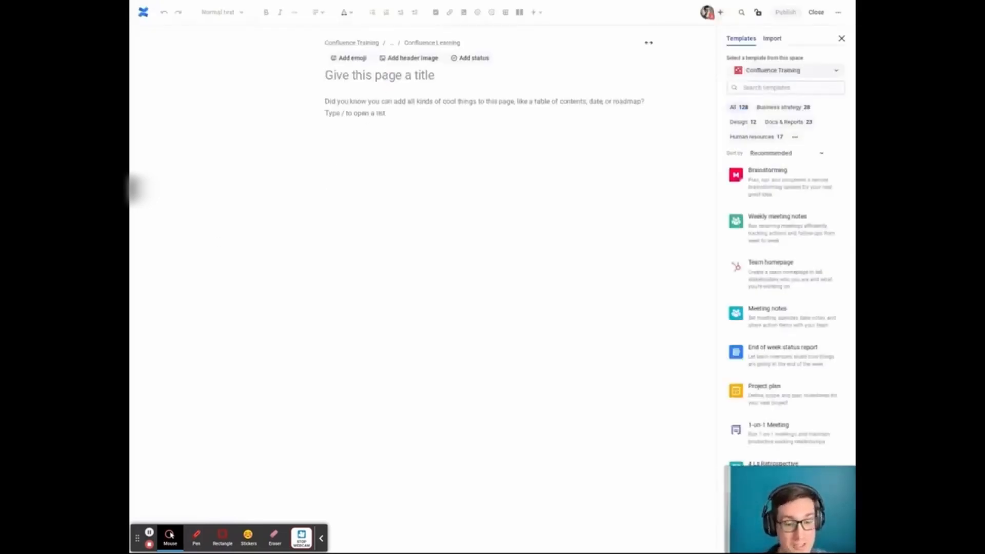
{"action": "type", "text": "Test"}
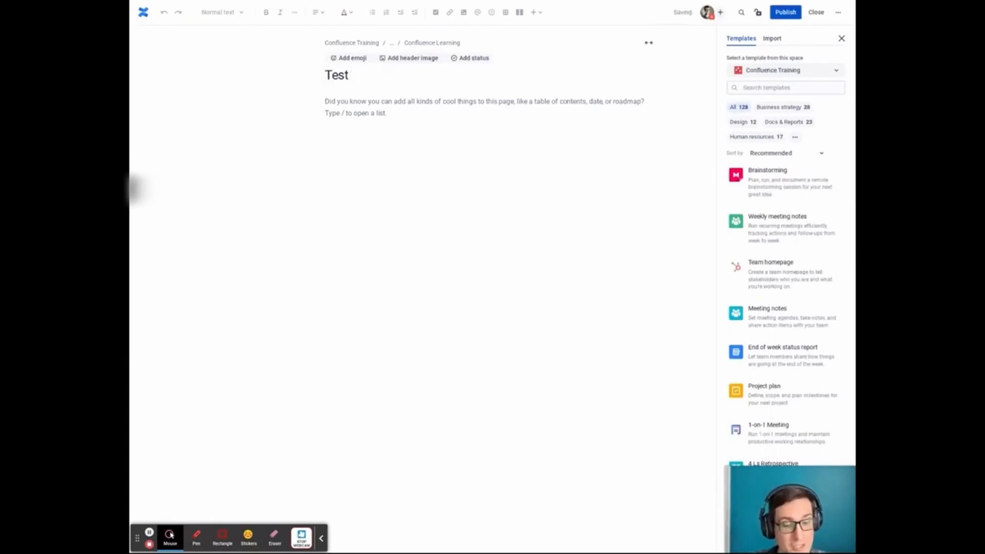
{"action": "type", "text": " Child Page"}
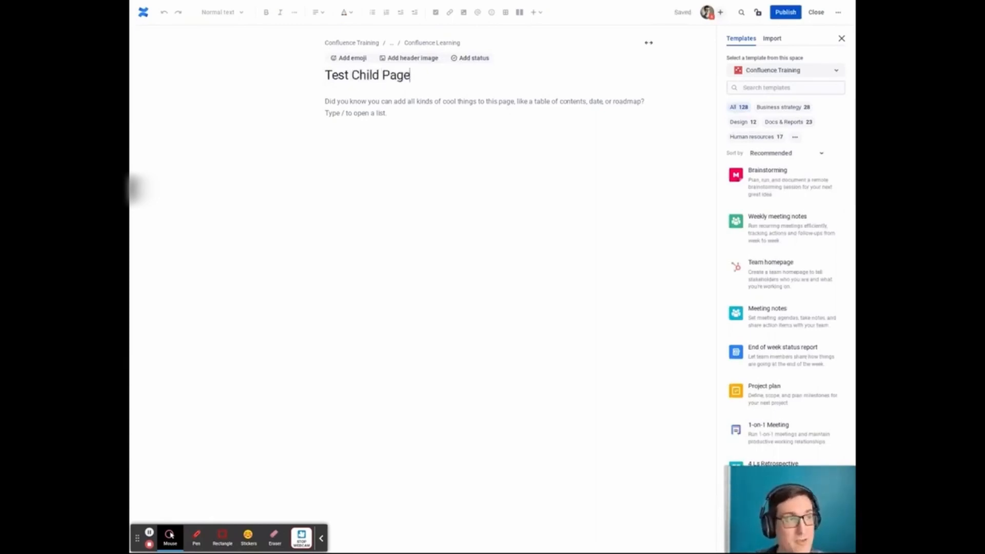
{"action": "left_click", "coordinate": [797, 12]}
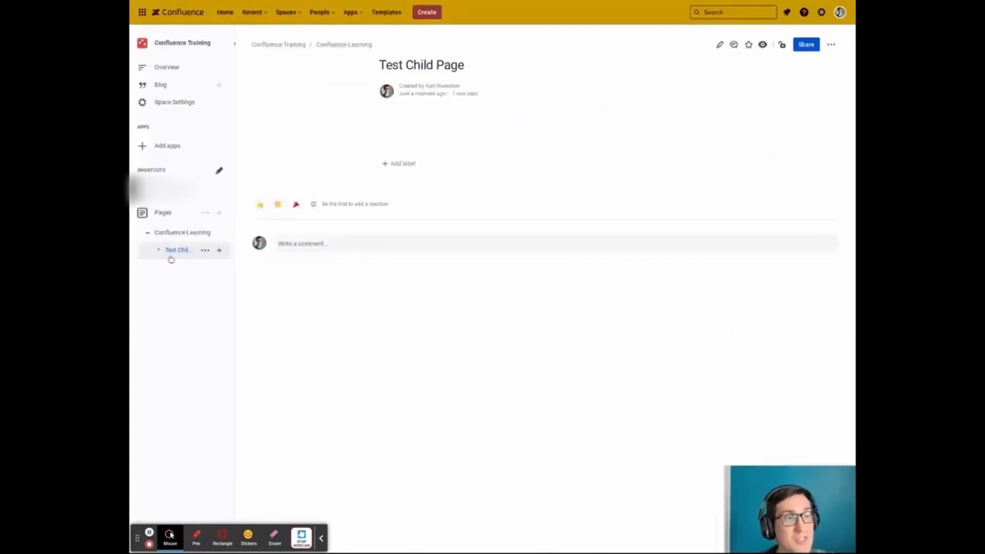
{"action": "left_click", "coordinate": [148, 235]}
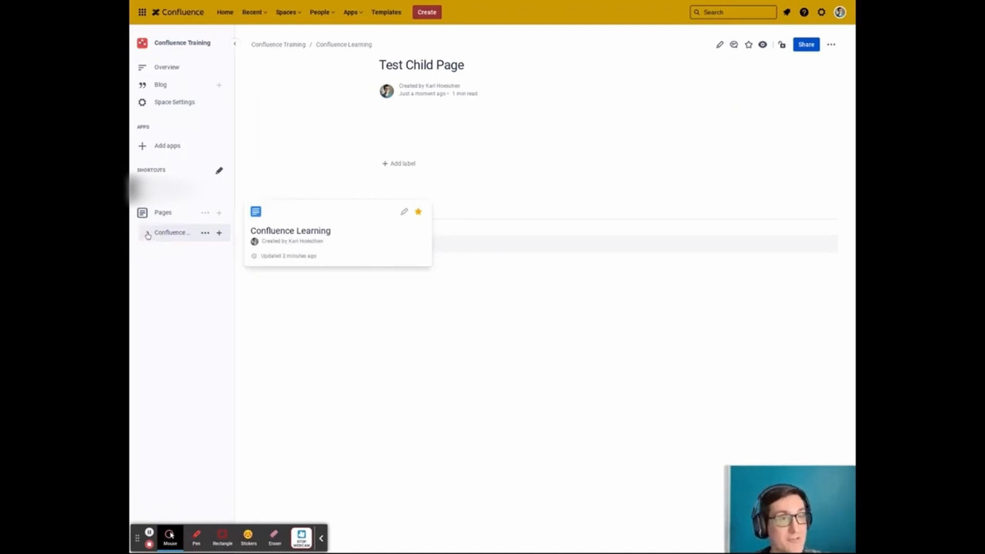
{"action": "left_click", "coordinate": [149, 236]}
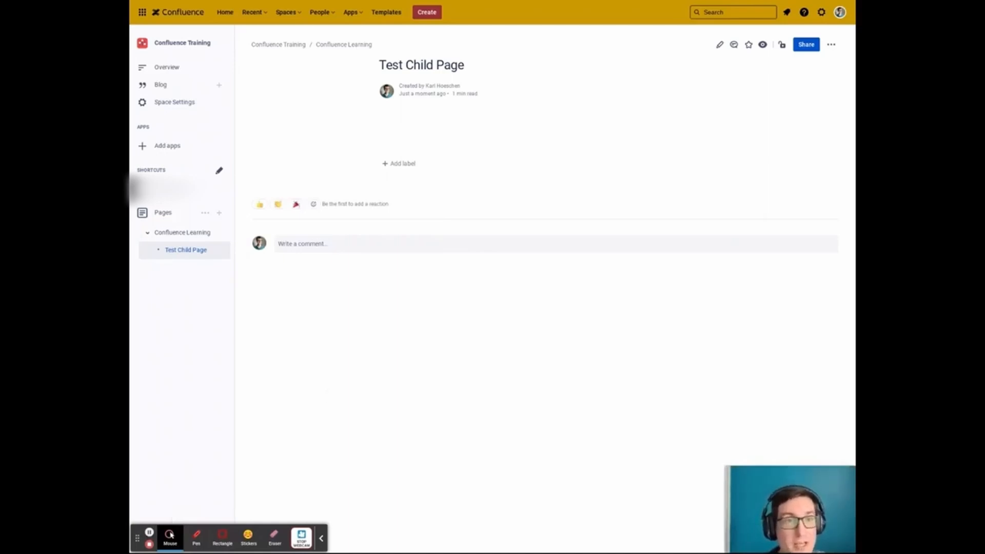
Step: Edit Test Child Page and add an action item reading "Order supplies by 2/2"
{"action": "left_click", "coordinate": [721, 46]}
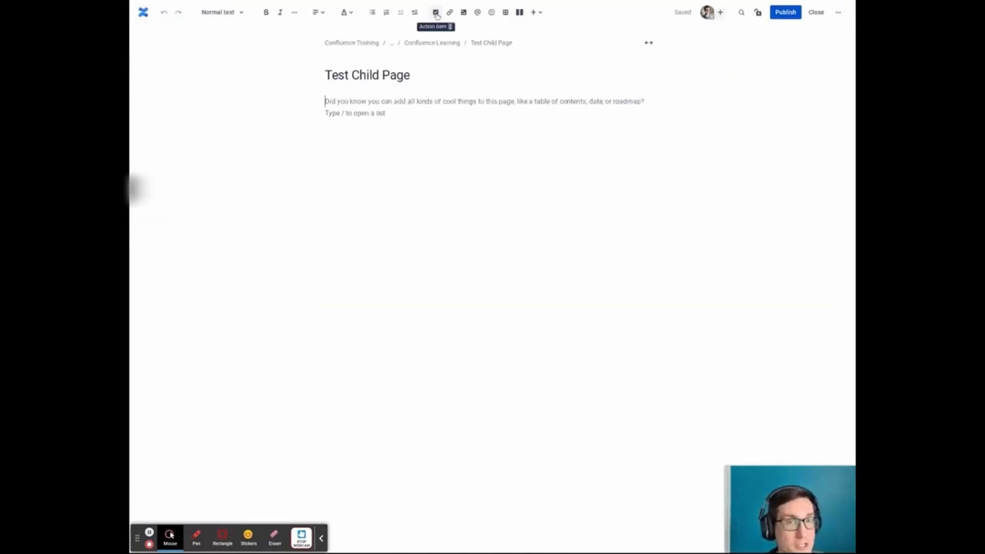
{"action": "left_click", "coordinate": [436, 13]}
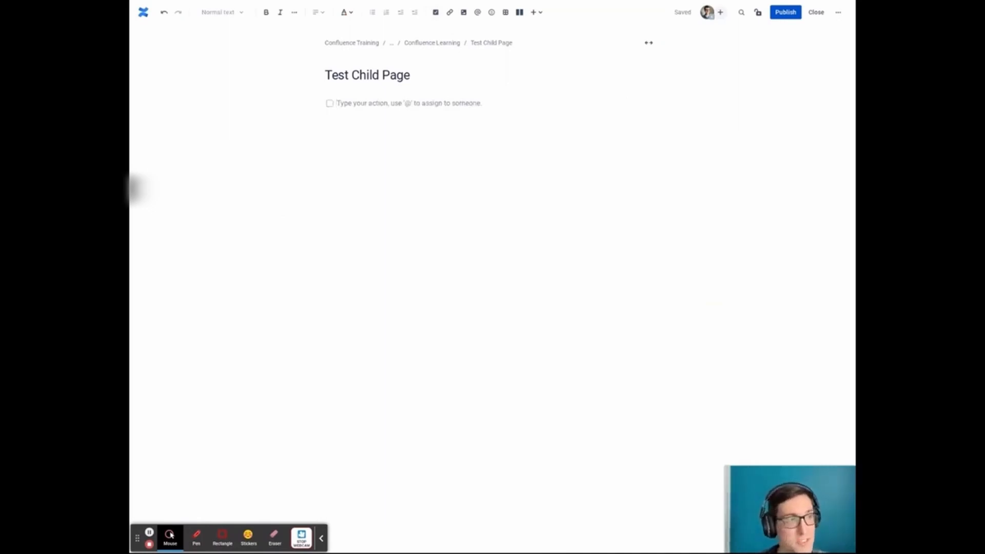
{"action": "type", "text": "Order su"}
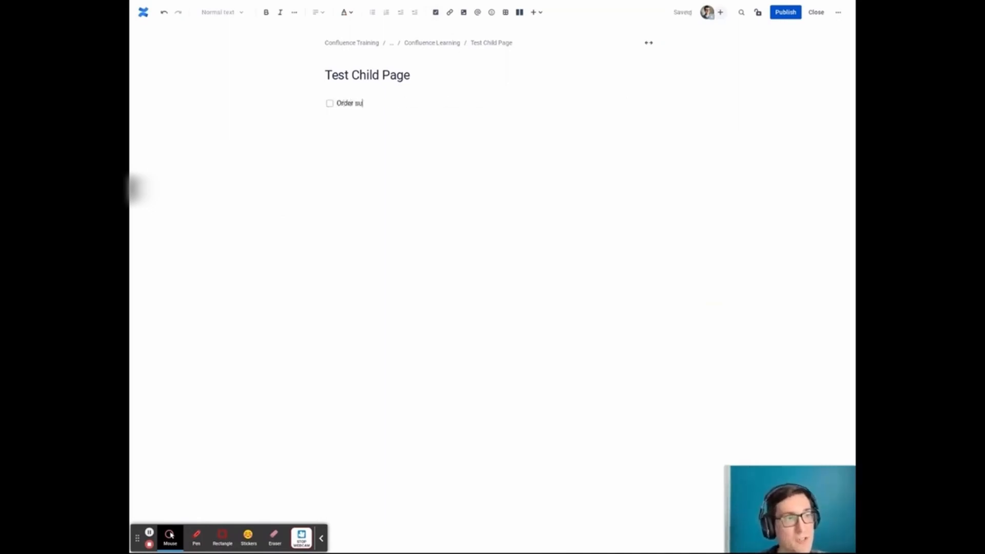
{"action": "type", "text": "pplies by"}
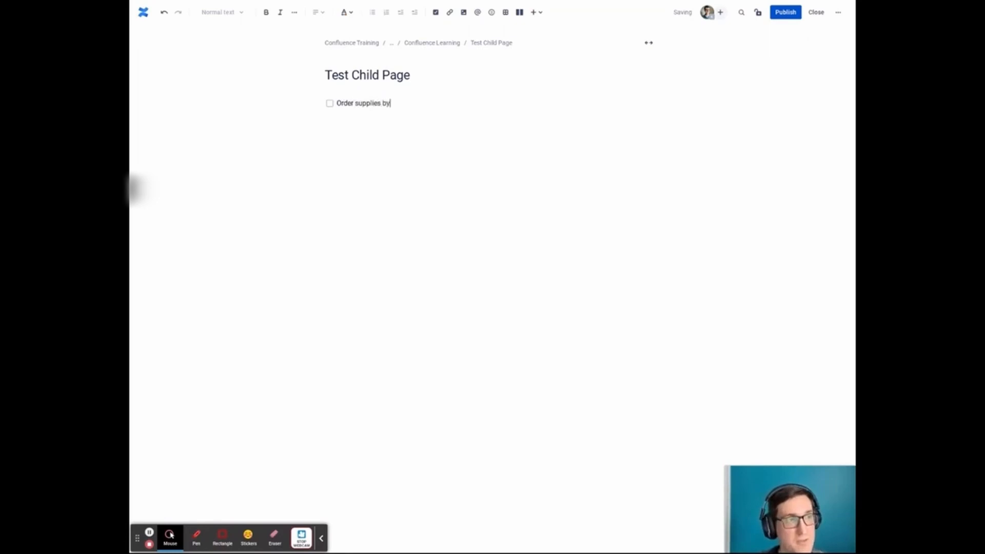
{"action": "type", "text": " 2/2"}
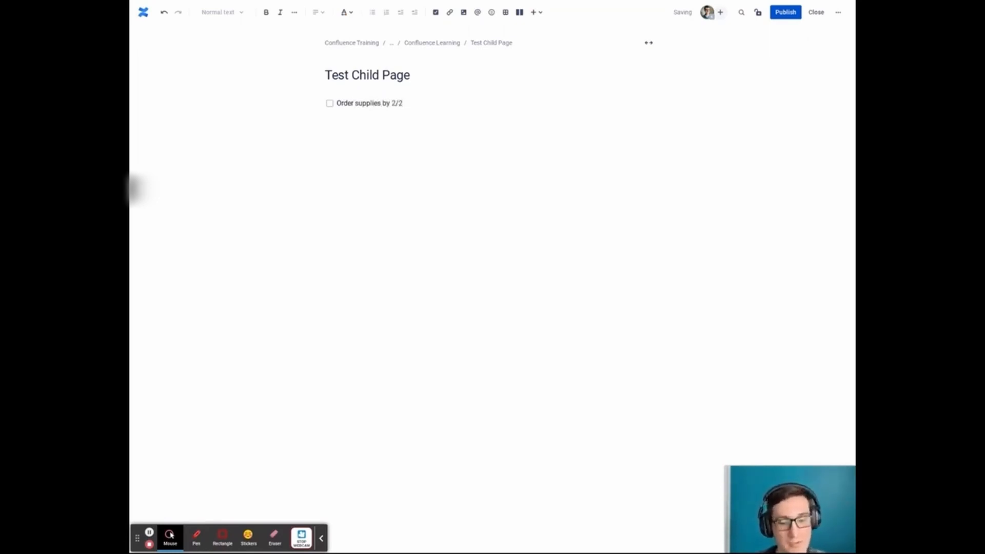
Step: Assign the action item to the page's author with a mention and publish the updated page
{"action": "type", "text": " @"}
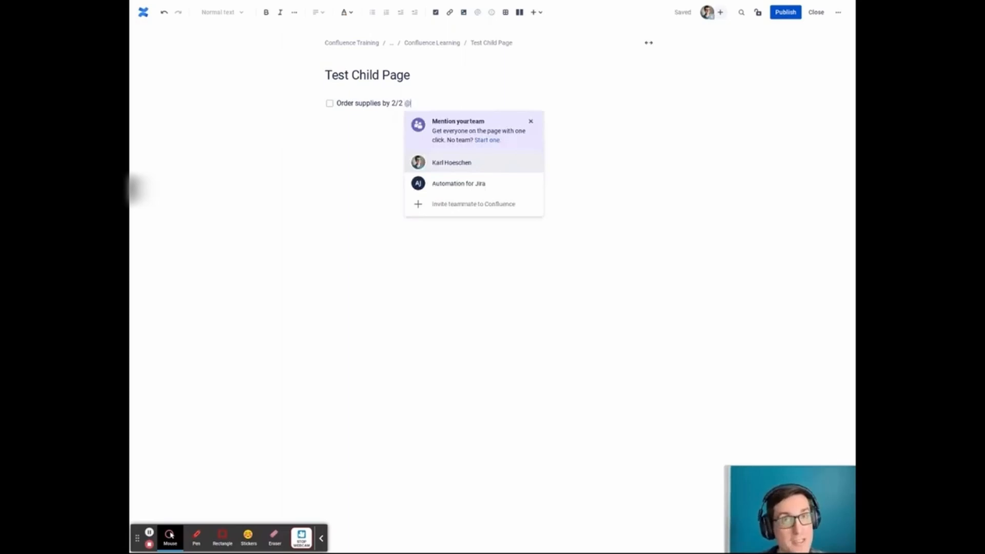
{"action": "left_click", "coordinate": [477, 163]}
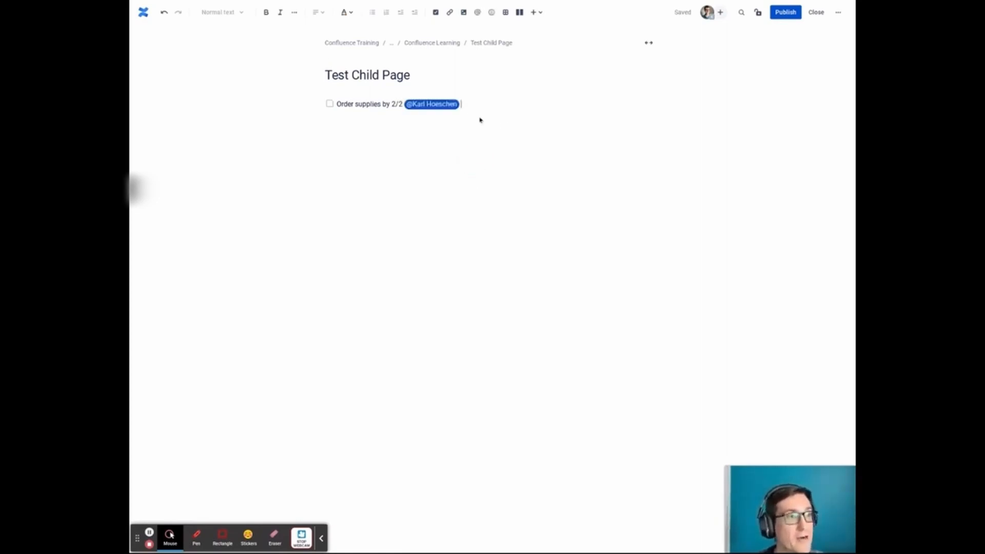
{"action": "left_click", "coordinate": [786, 13]}
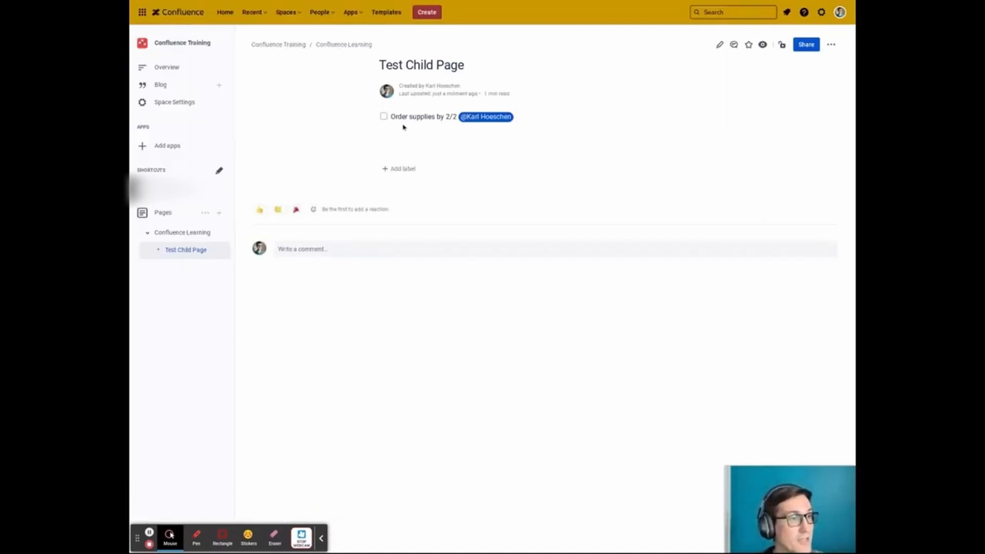
Step: Add and save the inline comment "What supplies?" on the words "Order supplies" in the action item
{"action": "left_click_drag", "start_coordinate": [391, 116], "coordinate": [438, 117]}
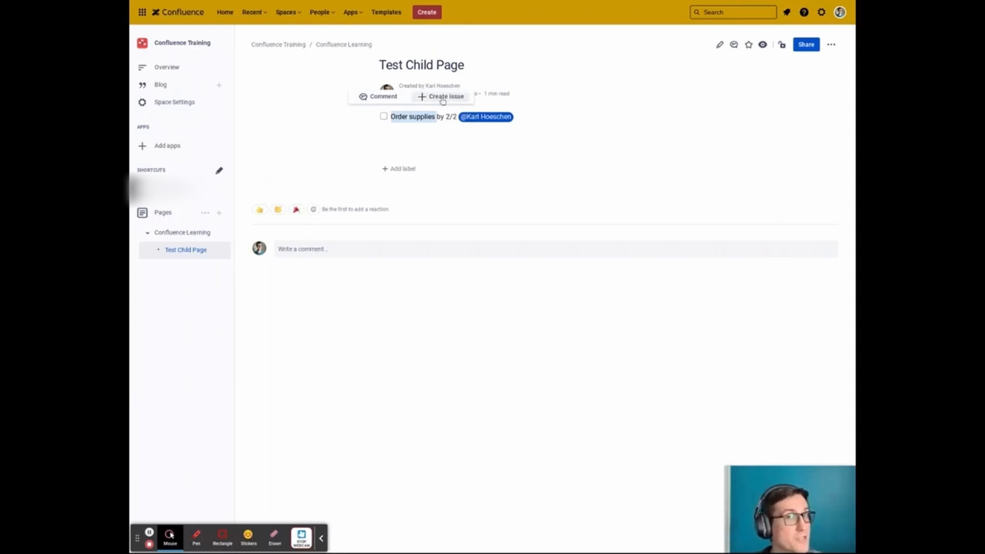
{"action": "left_click", "coordinate": [390, 98]}
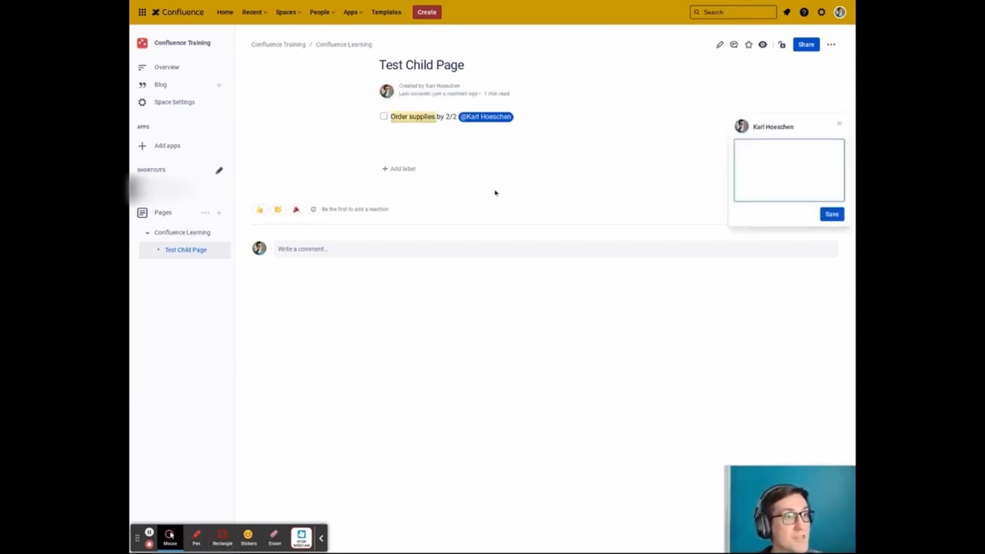
{"action": "type", "text": "What supplies"}
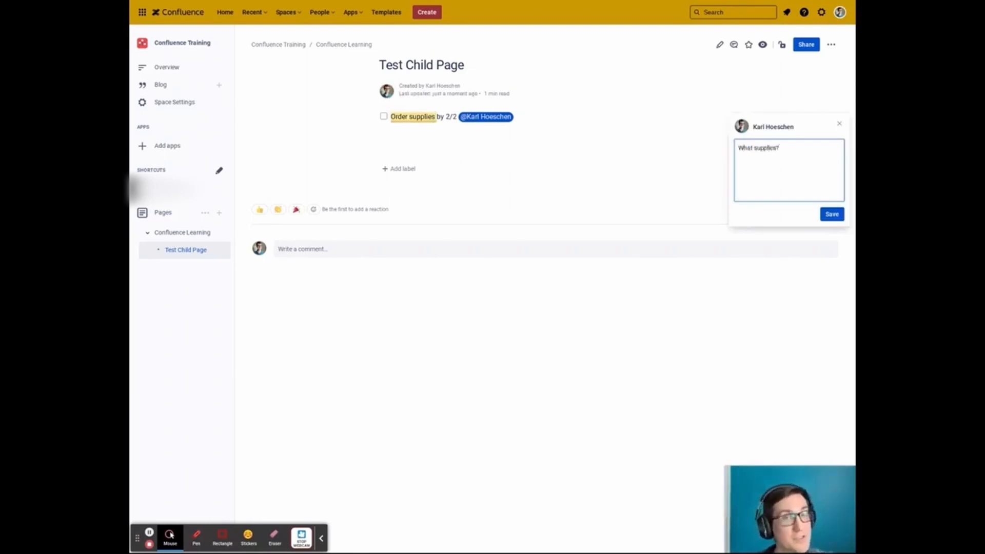
{"action": "type", "text": "?"}
{"action": "left_click", "coordinate": [832, 215]}
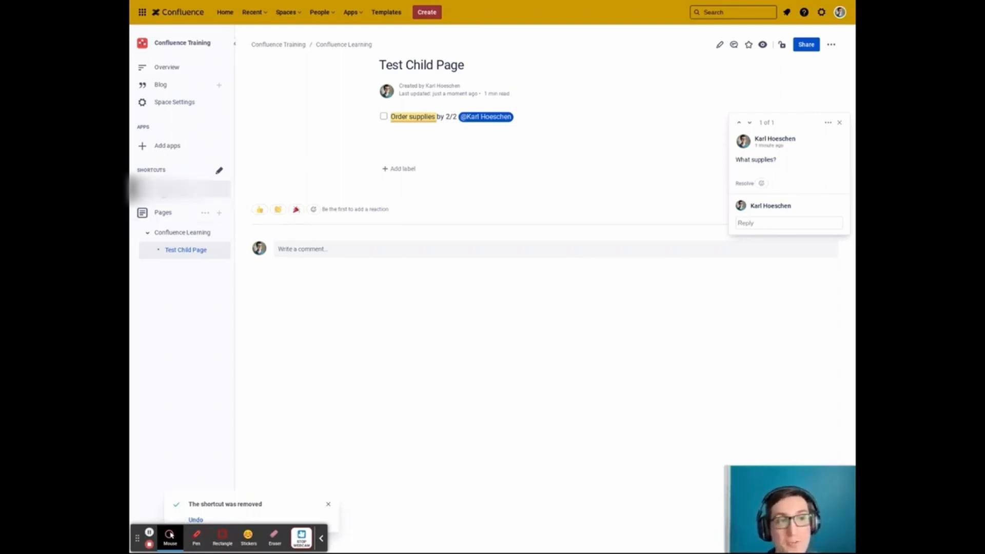
{"action": "left_click", "coordinate": [219, 170]}
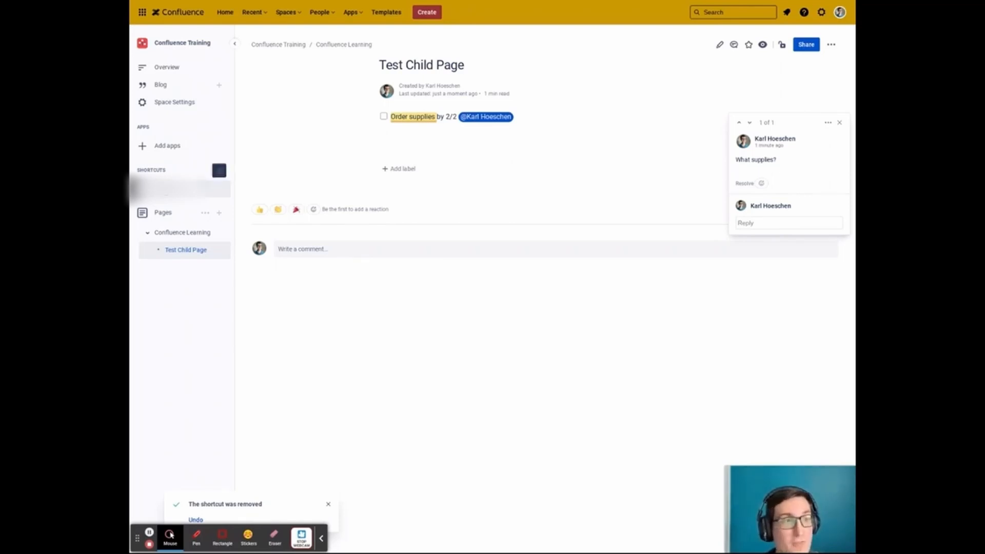
{"action": "left_click", "coordinate": [401, 88]}
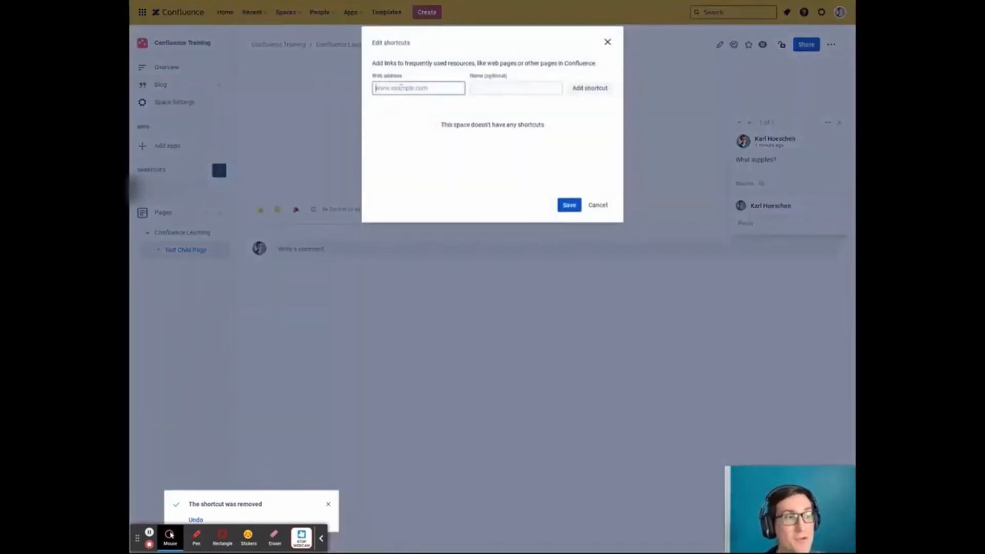
{"action": "type", "text": "www"}
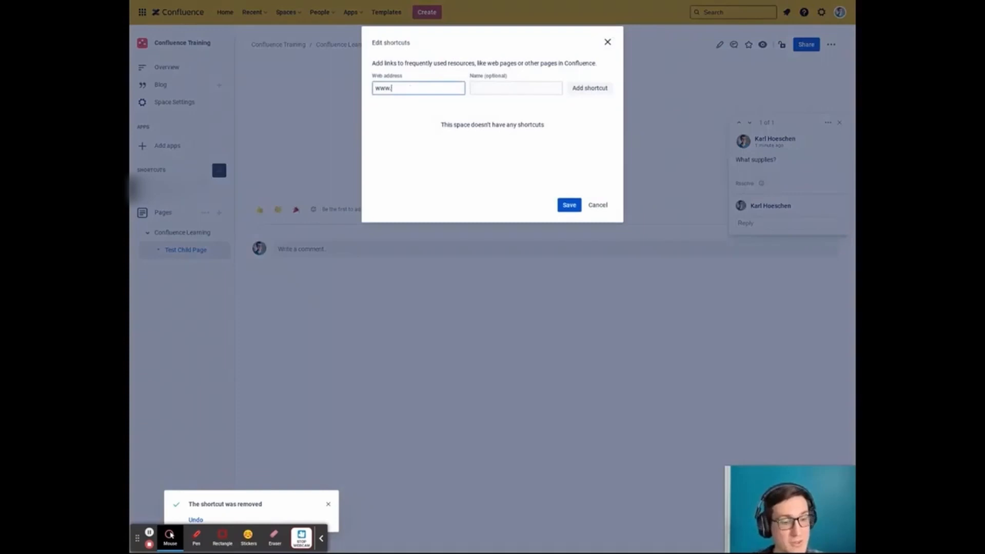
{"action": "type", "text": ".expiu"}
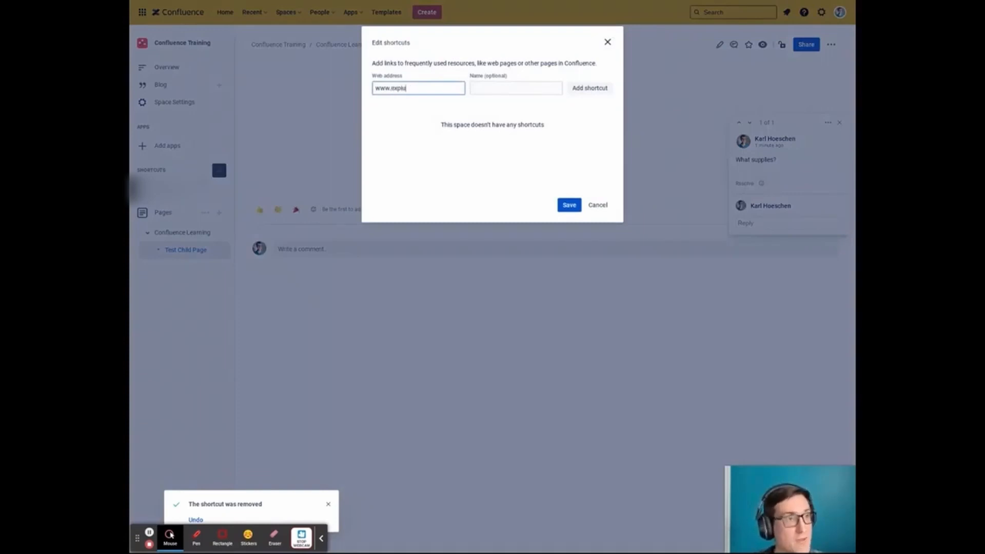
{"action": "type", "text": "m.com"}
{"action": "key", "text": "Tab"}
{"action": "type", "text": "Expi"}
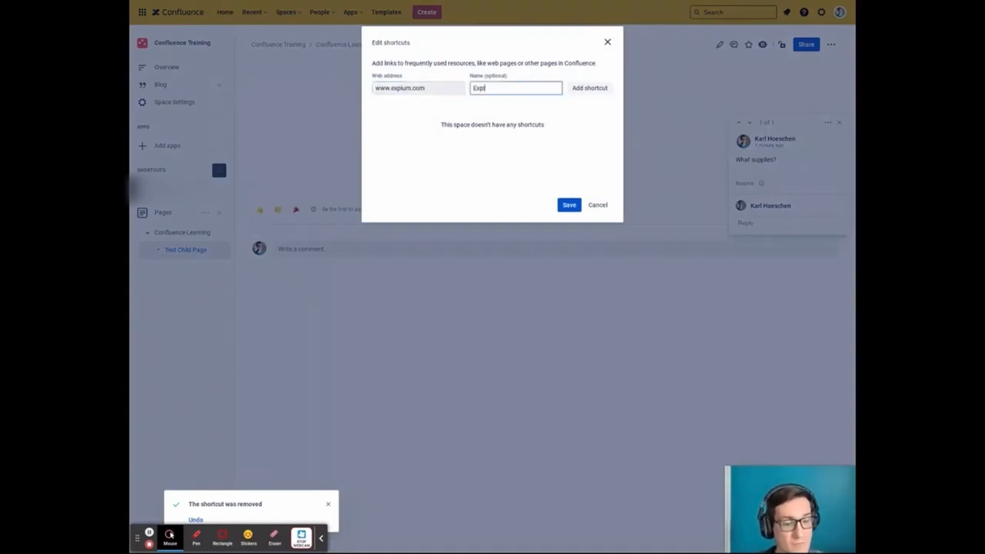
{"action": "type", "text": "um L"}
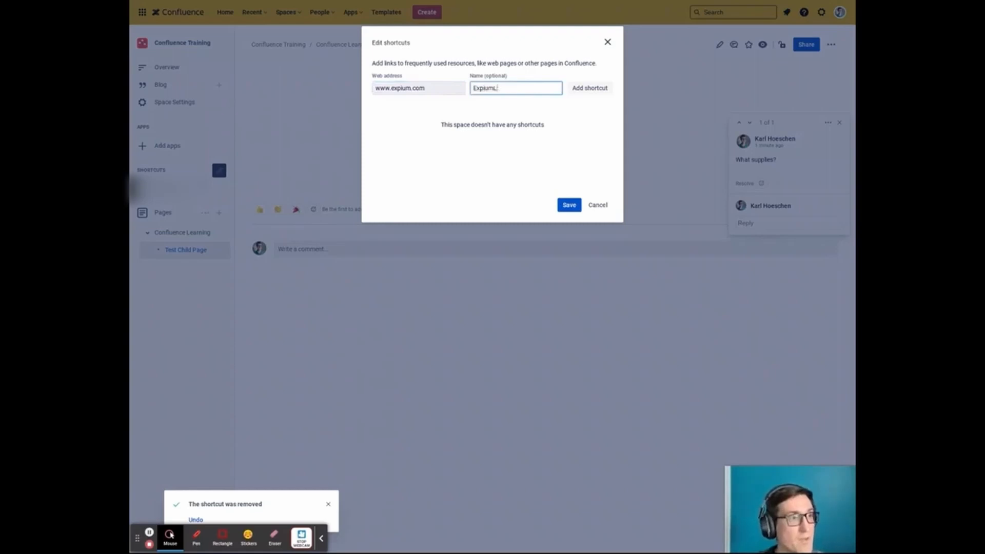
{"action": "type", "text": "LC"}
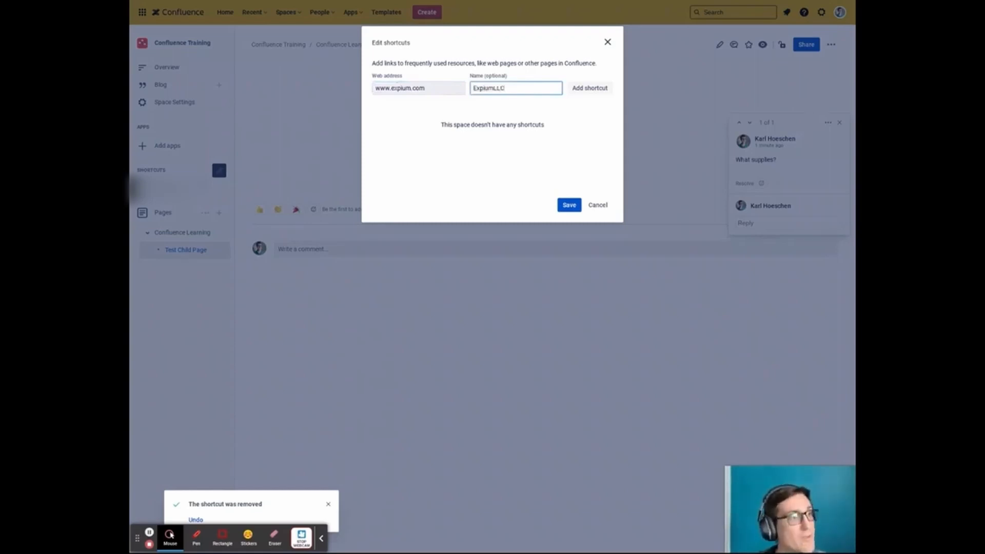
{"action": "left_click", "coordinate": [585, 89]}
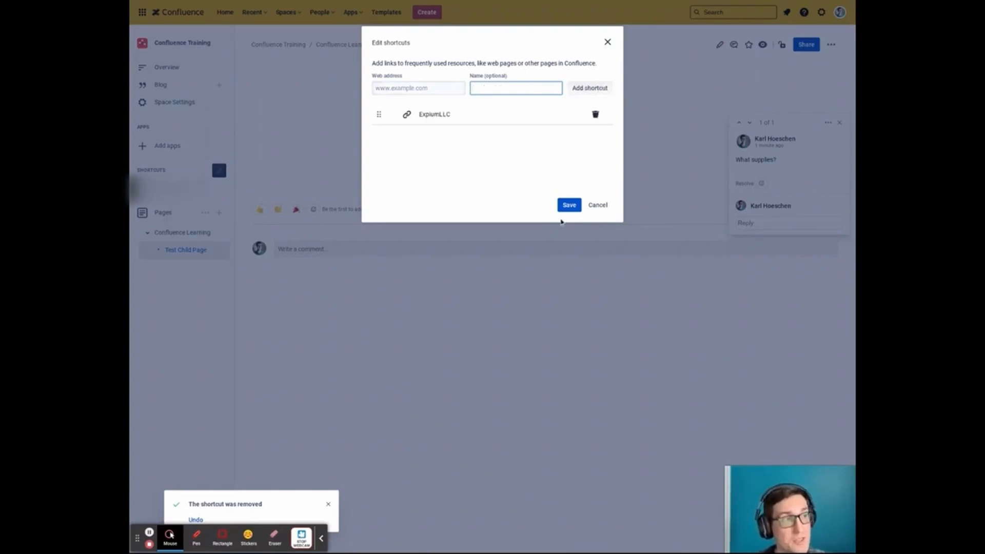
{"action": "left_click", "coordinate": [421, 91]}
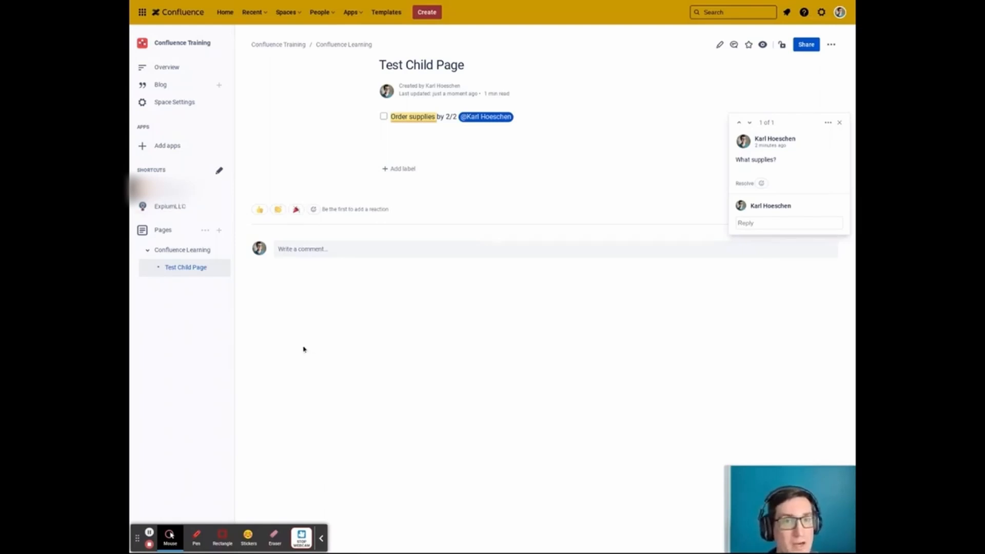
Step: Give Test Child Page a thumbs-up reaction and save the page comment "Thank you for watching!"
{"action": "left_click", "coordinate": [260, 210]}
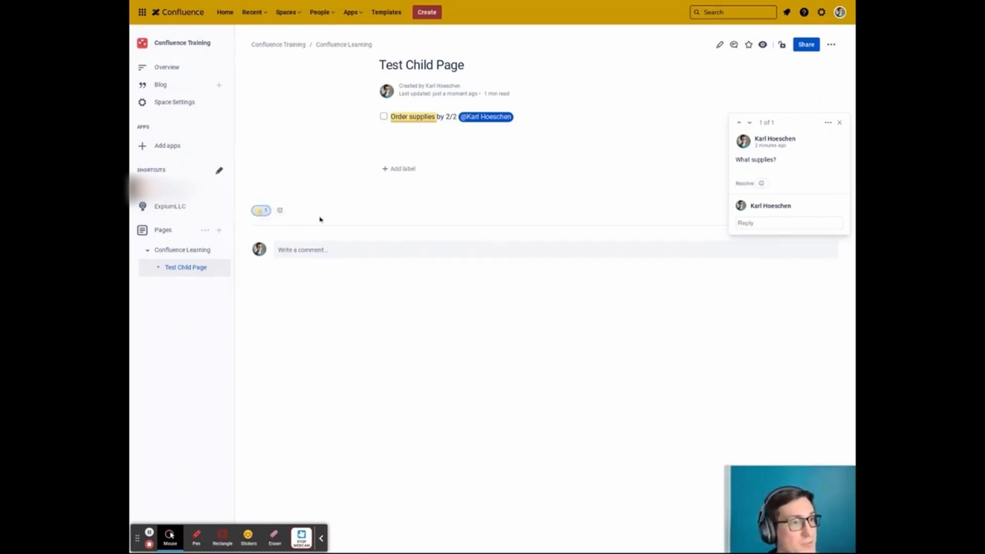
{"action": "left_click", "coordinate": [320, 250]}
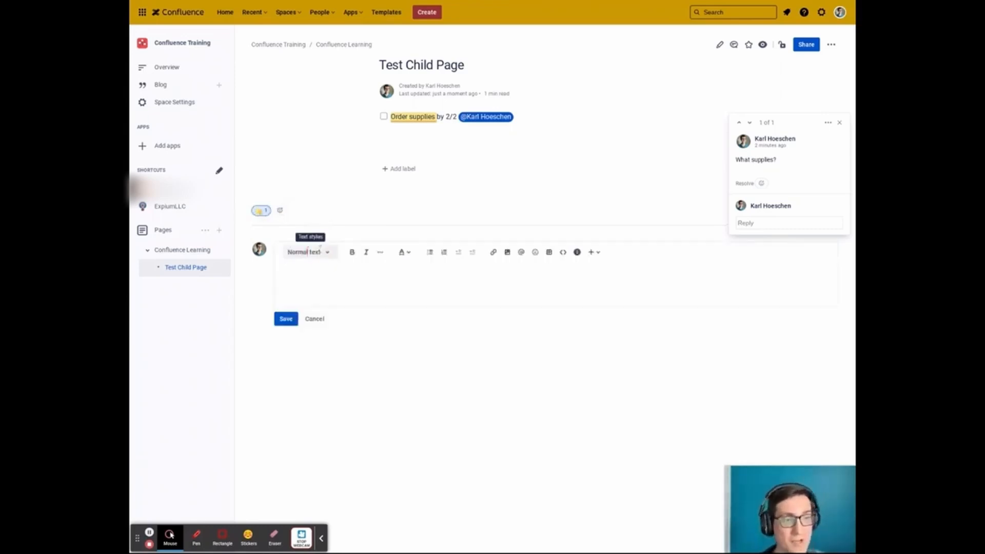
{"action": "type", "text": "Thank"}
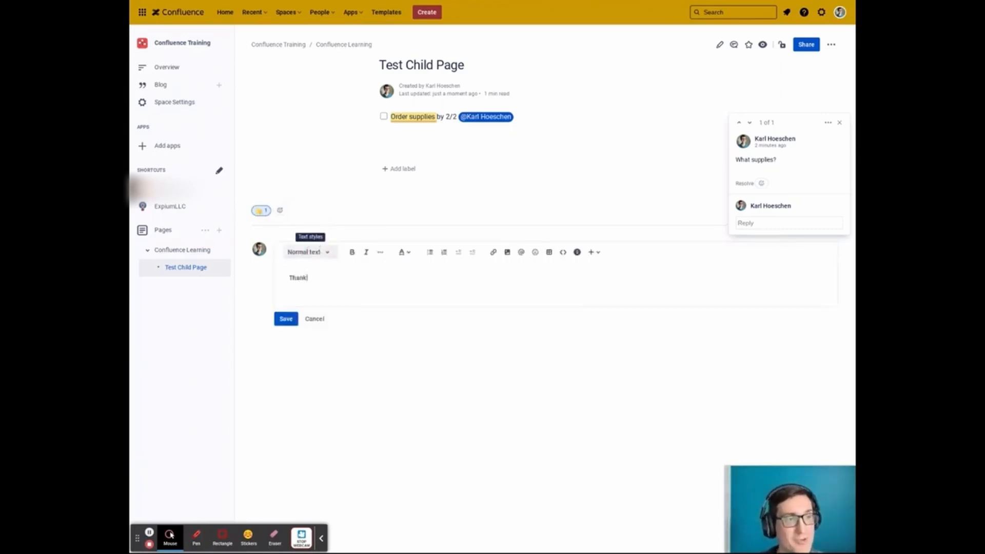
{"action": "type", "text": " you for watching"}
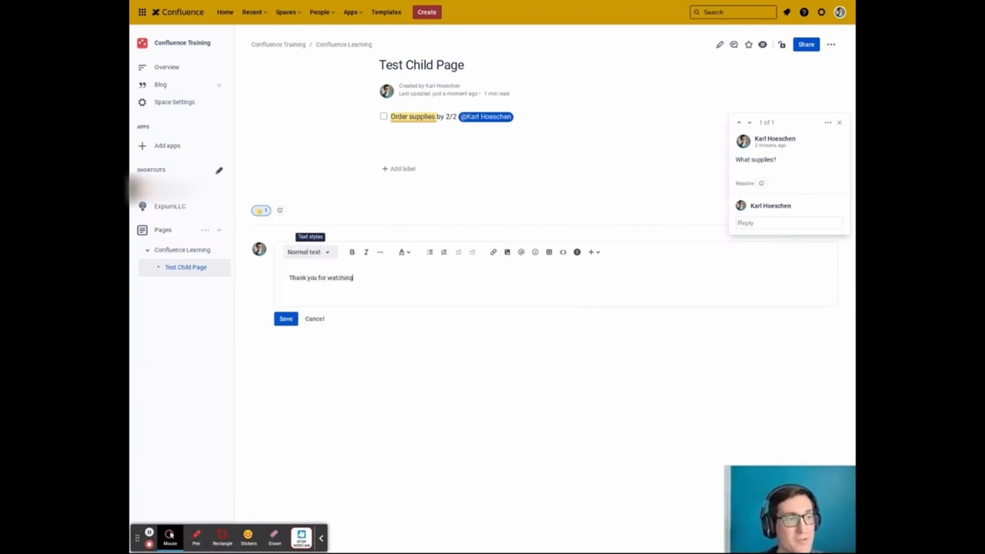
{"action": "type", "text": "!"}
{"action": "left_click", "coordinate": [285, 318]}
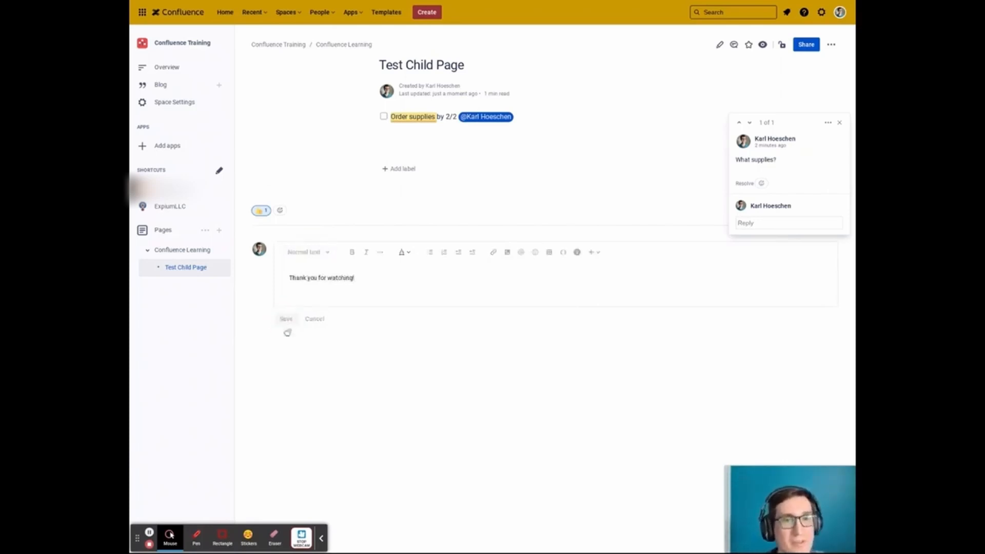